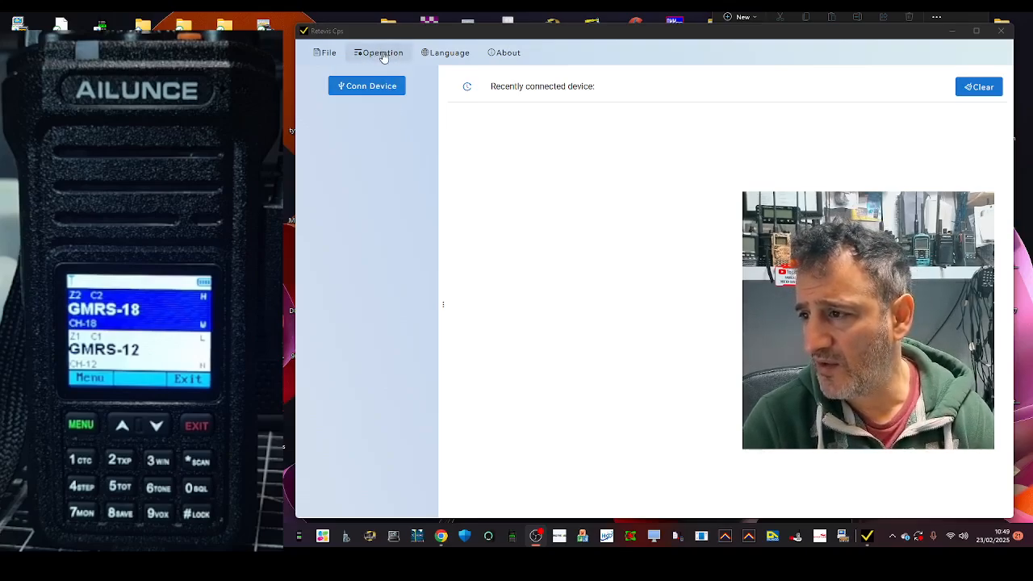
Open the firmware upgrade dialog.
{"action": "left_click", "coordinate": [379, 54]}
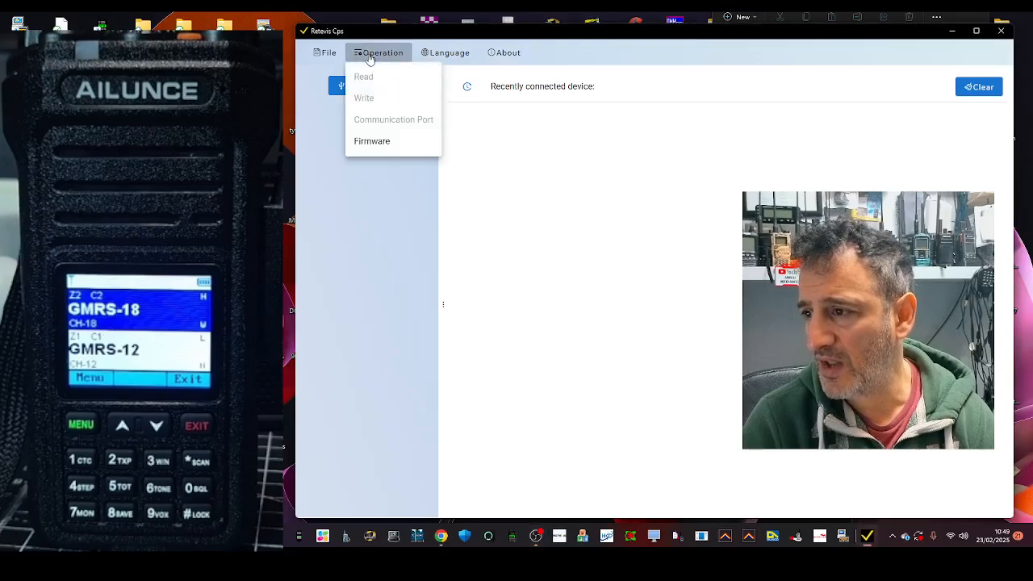
{"action": "left_click", "coordinate": [388, 145]}
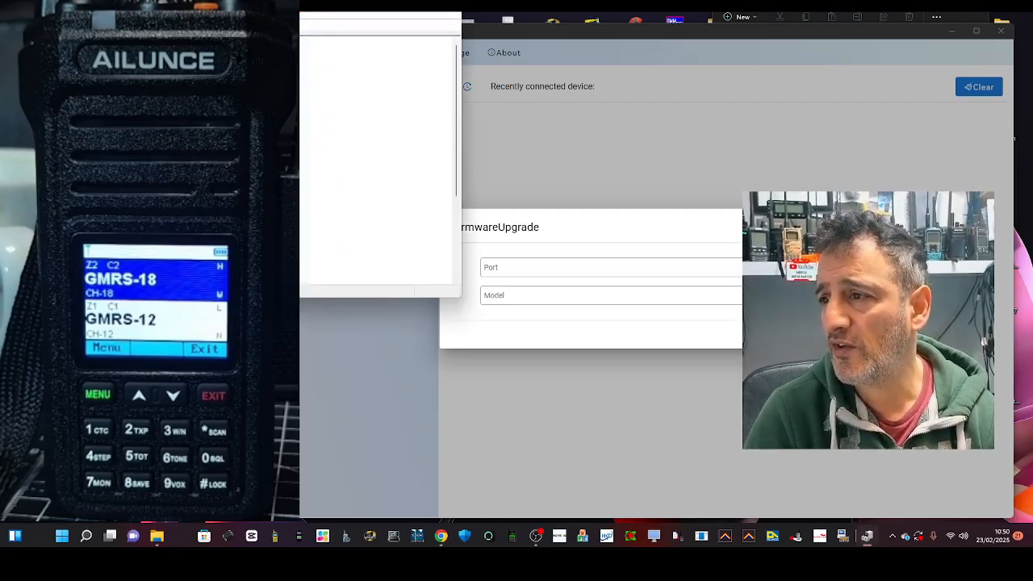
Check Ports (COM & LPT) in Device Manager for the USB-SERIAL CH340 cable's COM number, and close Device Manager.
{"action": "left_click_drag", "start_coordinate": [286, 1], "coordinate": [751, 64]}
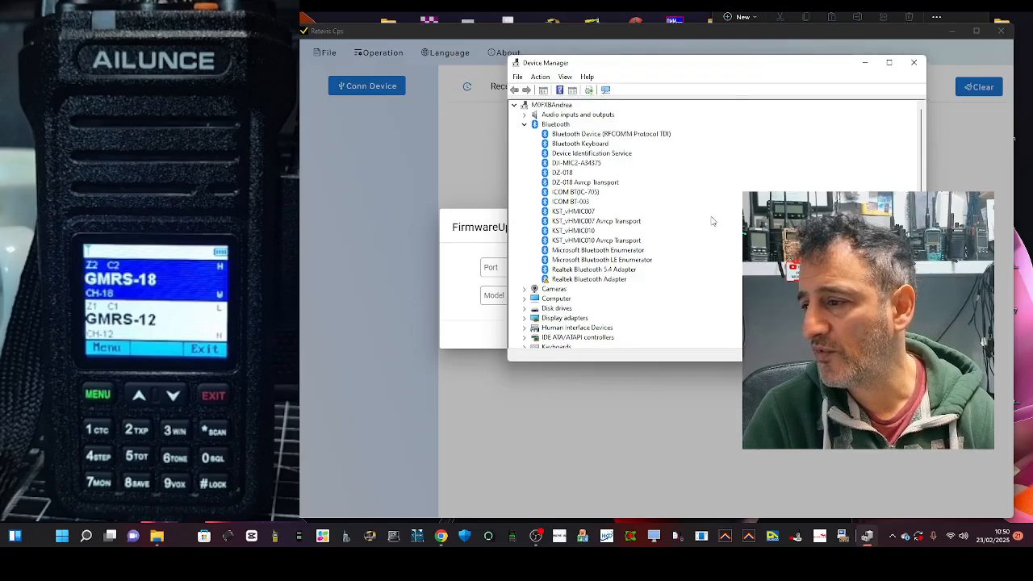
{"action": "scroll", "coordinate": [638, 250], "scroll_direction": "down", "scroll_amount": 3}
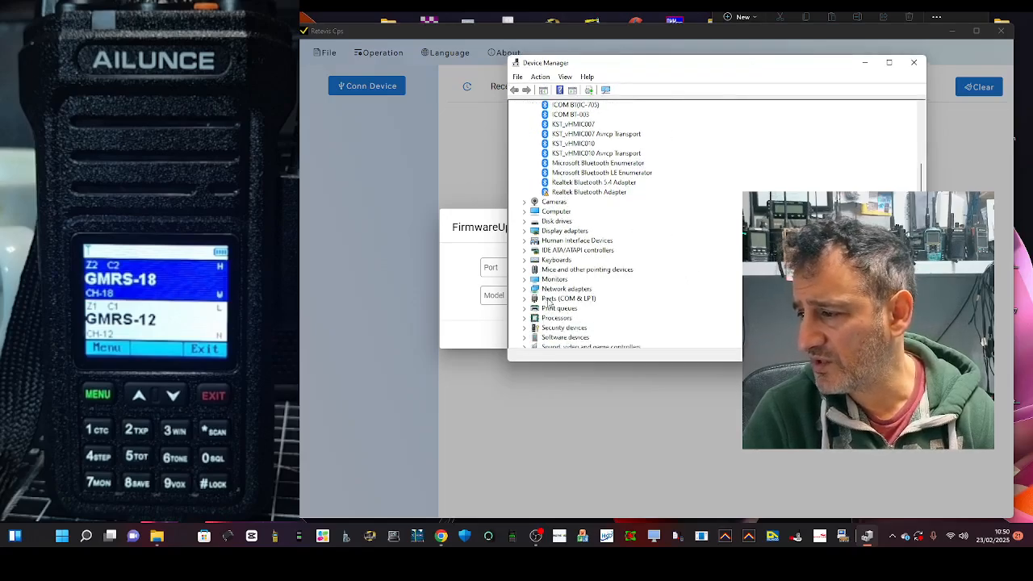
{"action": "double_click", "coordinate": [551, 301]}
{"action": "scroll", "coordinate": [632, 246], "scroll_direction": "down", "scroll_amount": 2}
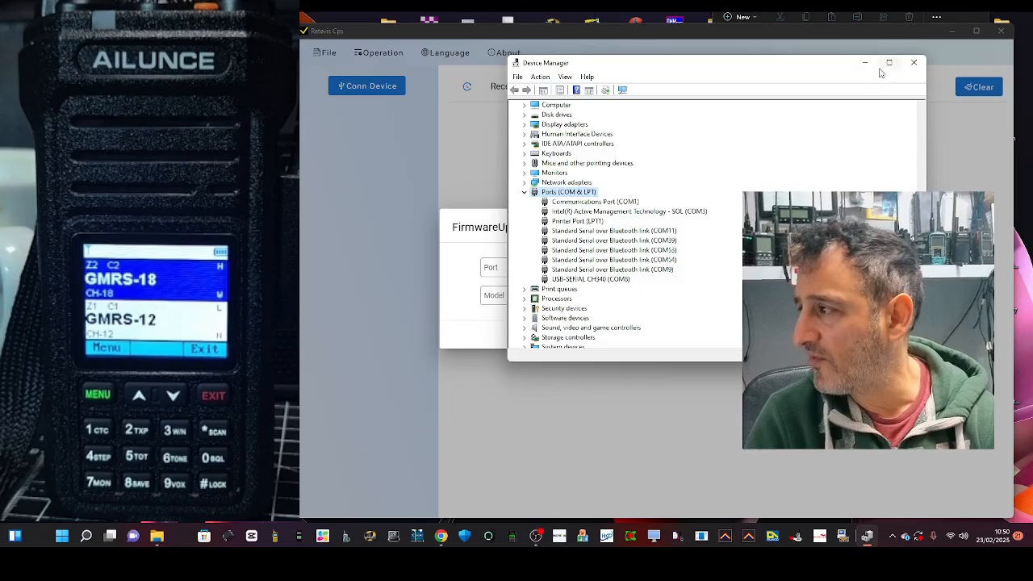
{"action": "left_click", "coordinate": [907, 67]}
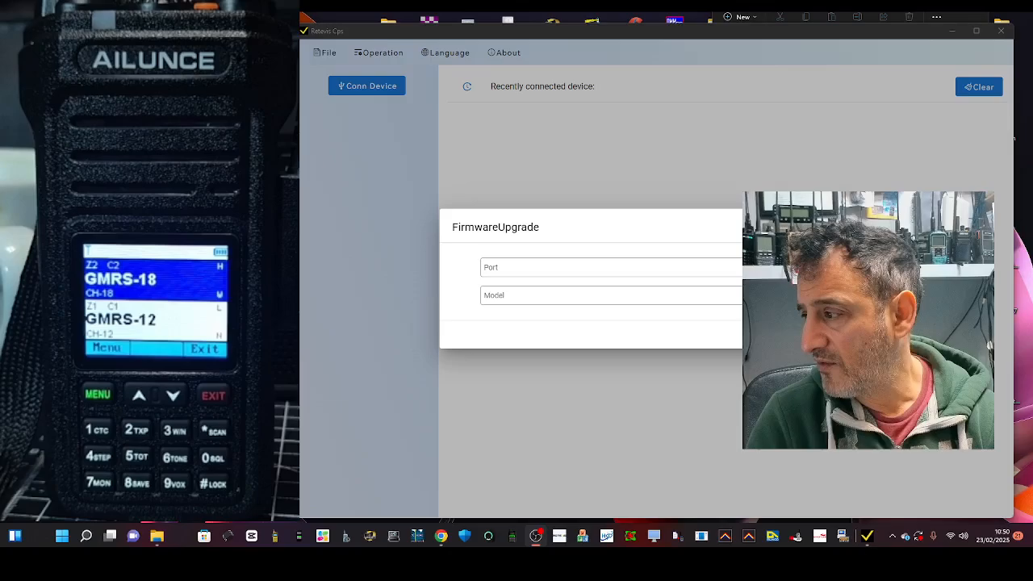
Set the firmware upgrade port to COM8.
{"action": "left_click", "coordinate": [614, 267]}
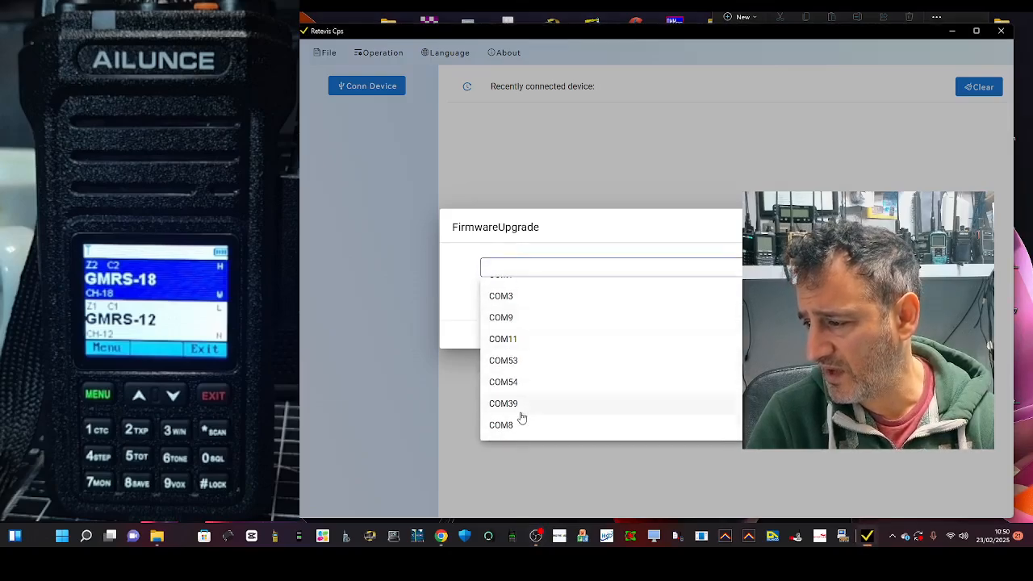
{"action": "left_click", "coordinate": [516, 425]}
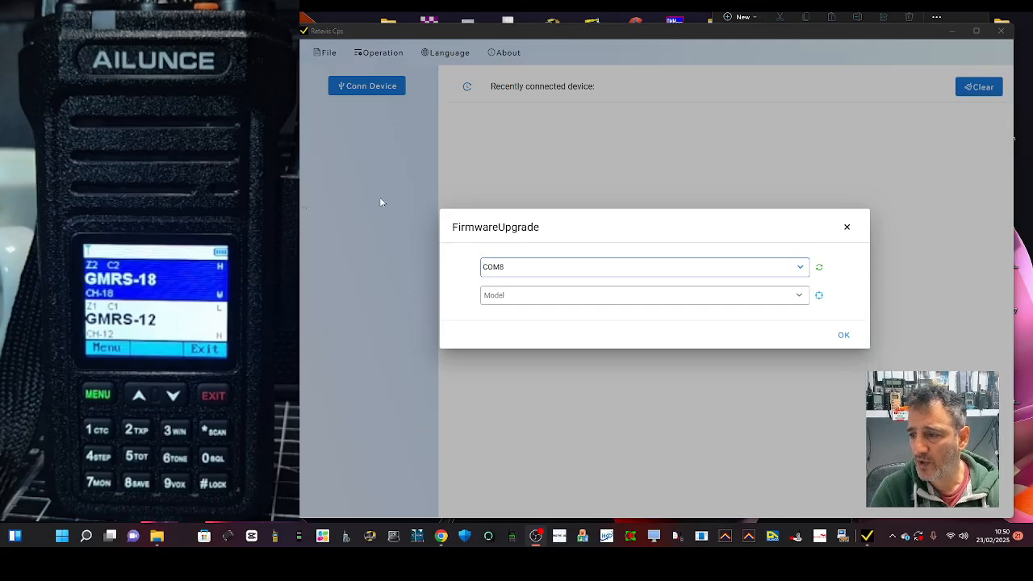
{"action": "left_click", "coordinate": [801, 266]}
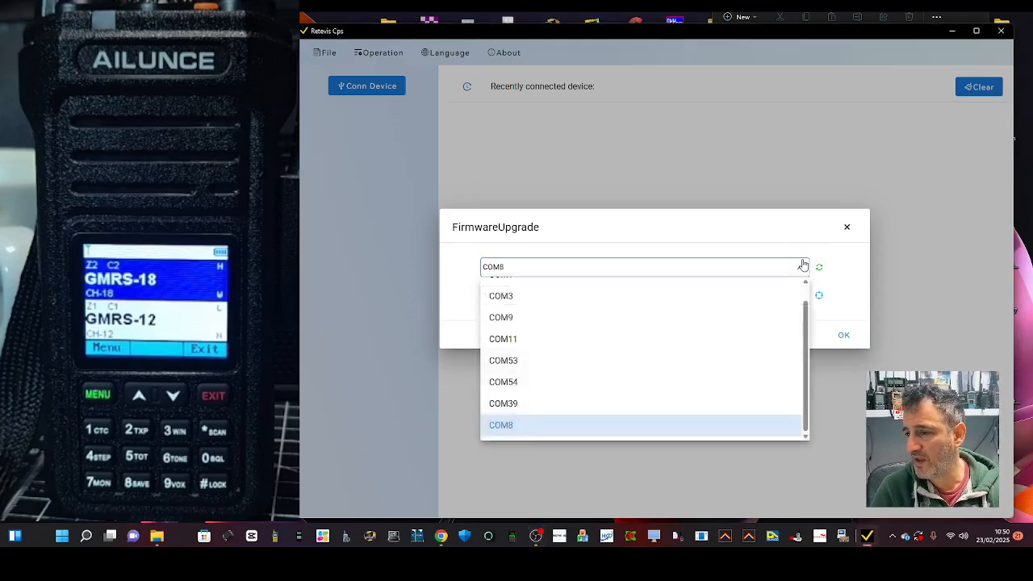
{"action": "left_click", "coordinate": [547, 436]}
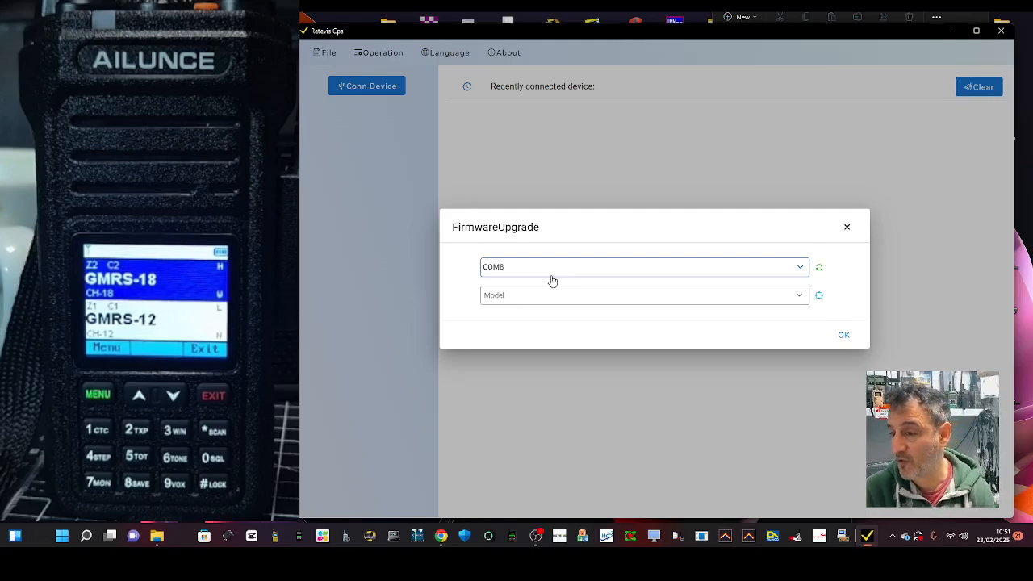
Choose HA1UV as the model and download the firmware file HA1UV_V1.01.10.006_20250104_app.bin to the radio's flash.
{"action": "left_click", "coordinate": [798, 296]}
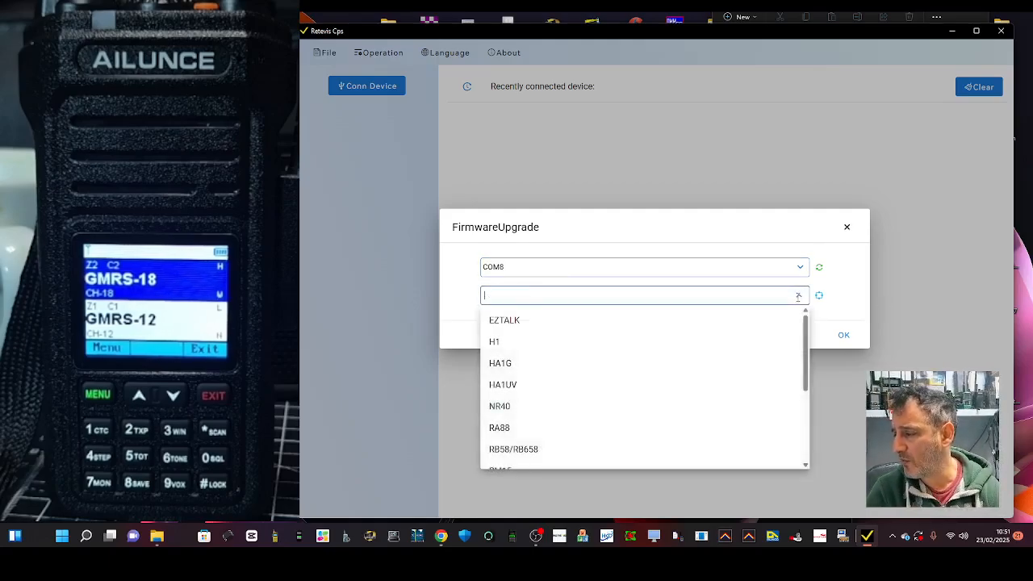
{"action": "left_click", "coordinate": [515, 388]}
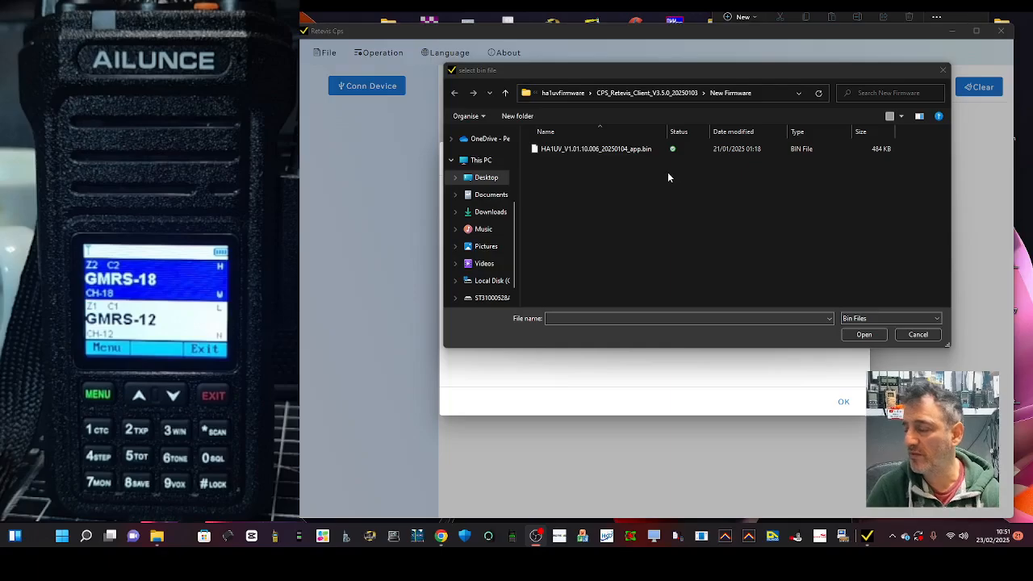
{"action": "double_click", "coordinate": [598, 153]}
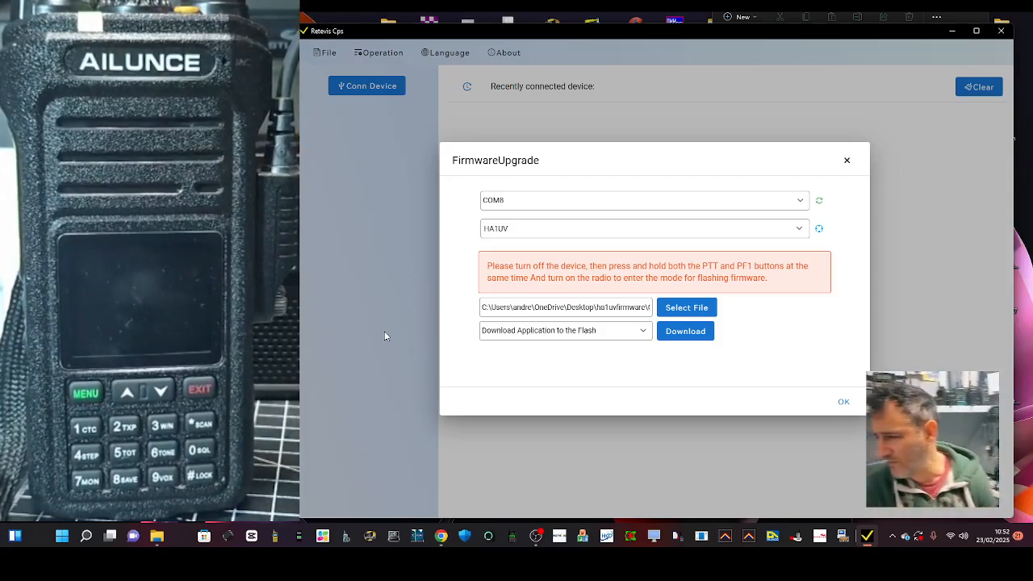
{"action": "left_click", "coordinate": [685, 333]}
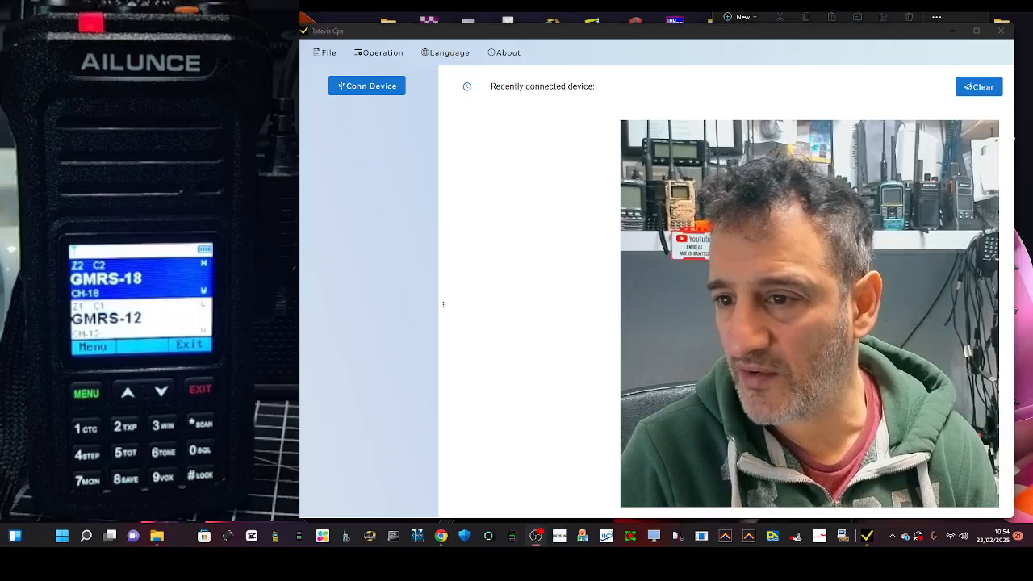
{"action": "left_click", "coordinate": [374, 58]}
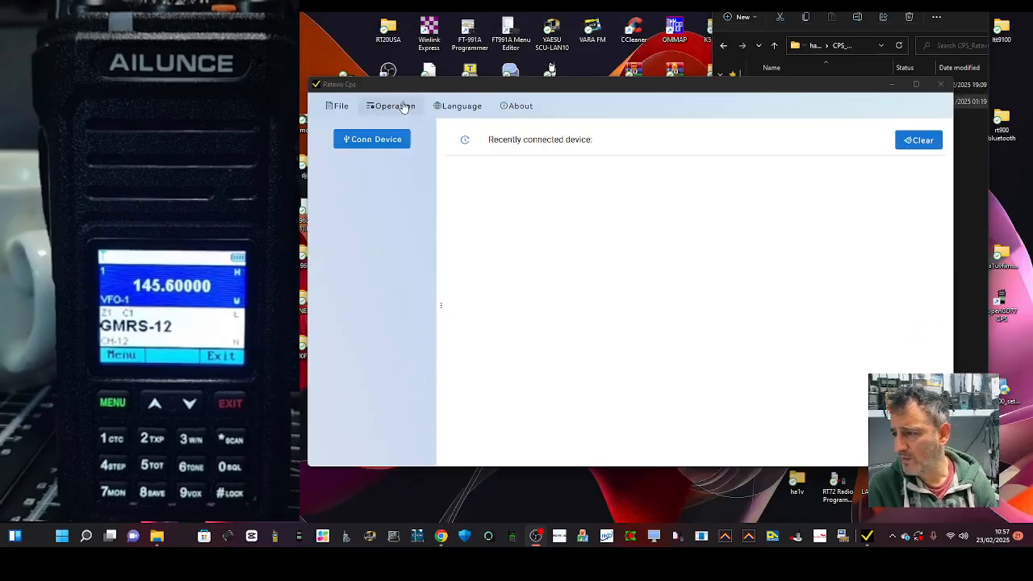
{"action": "left_click", "coordinate": [402, 107]}
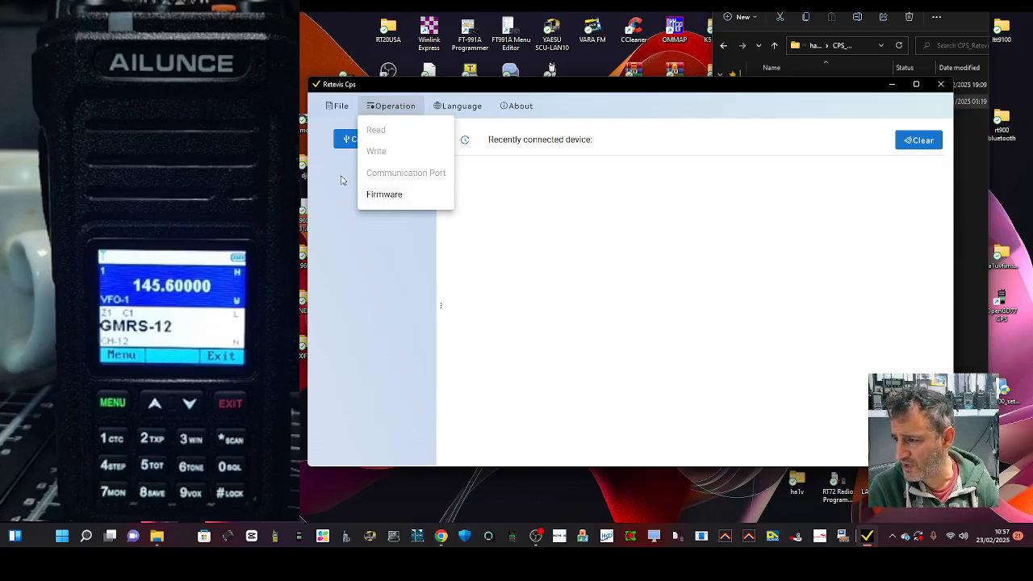
{"action": "left_click", "coordinate": [341, 179]}
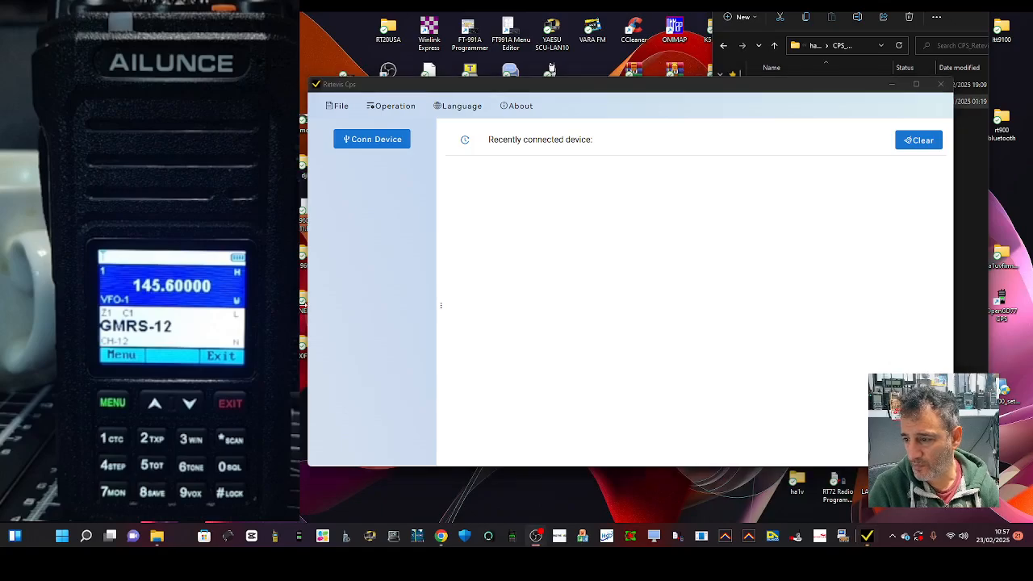
Connect to the radio on port COM8 with model HA1UV and read its data.
{"action": "left_click", "coordinate": [365, 139]}
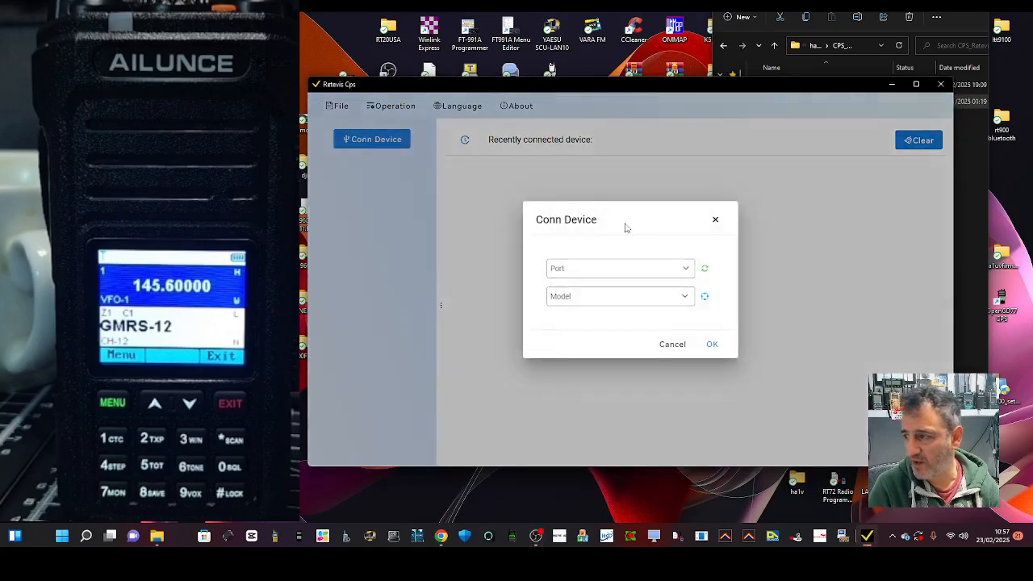
{"action": "left_click", "coordinate": [686, 268]}
{"action": "scroll", "coordinate": [630, 371], "scroll_direction": "down", "scroll_amount": 1}
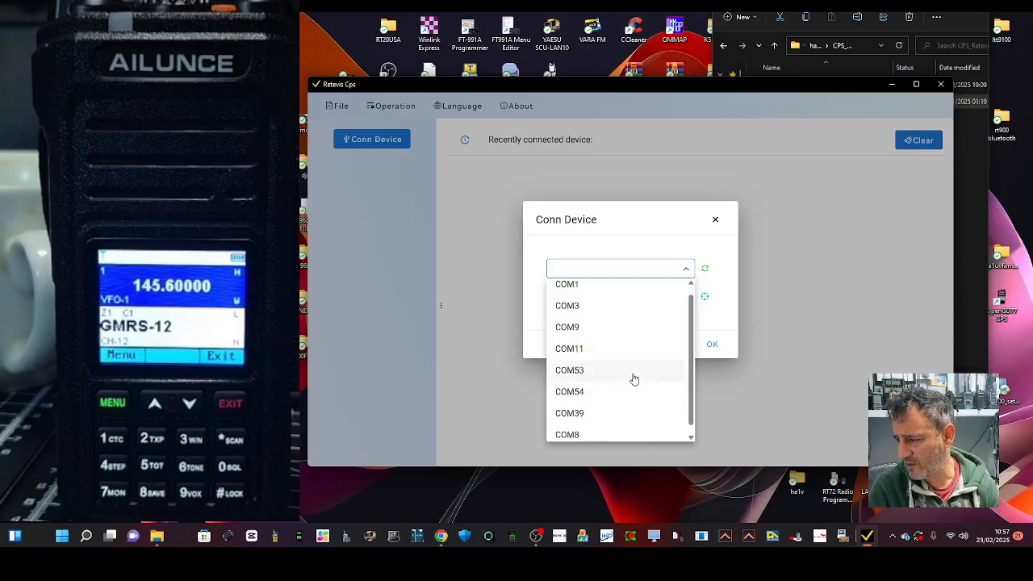
{"action": "left_click", "coordinate": [588, 428]}
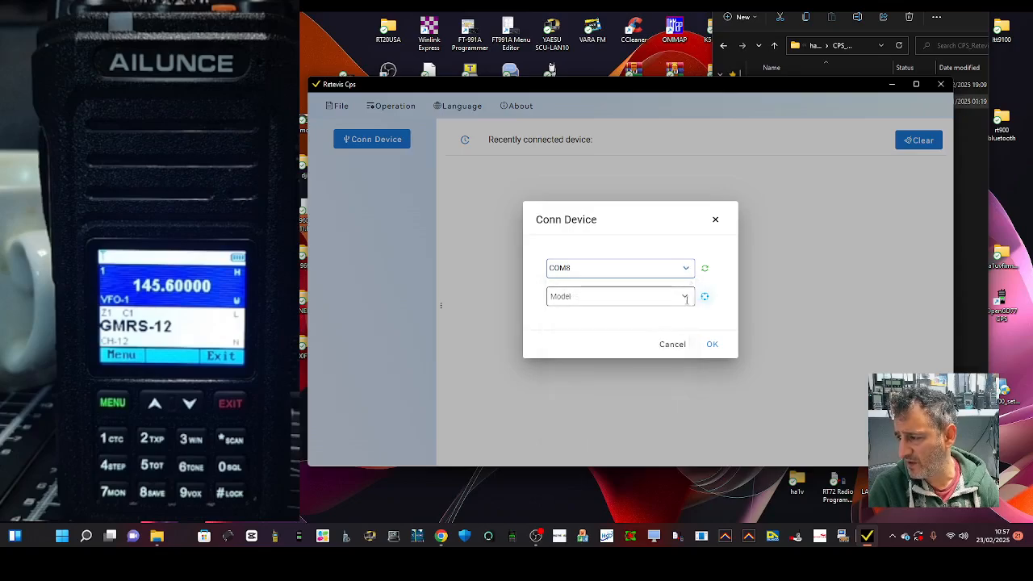
{"action": "left_click", "coordinate": [685, 297]}
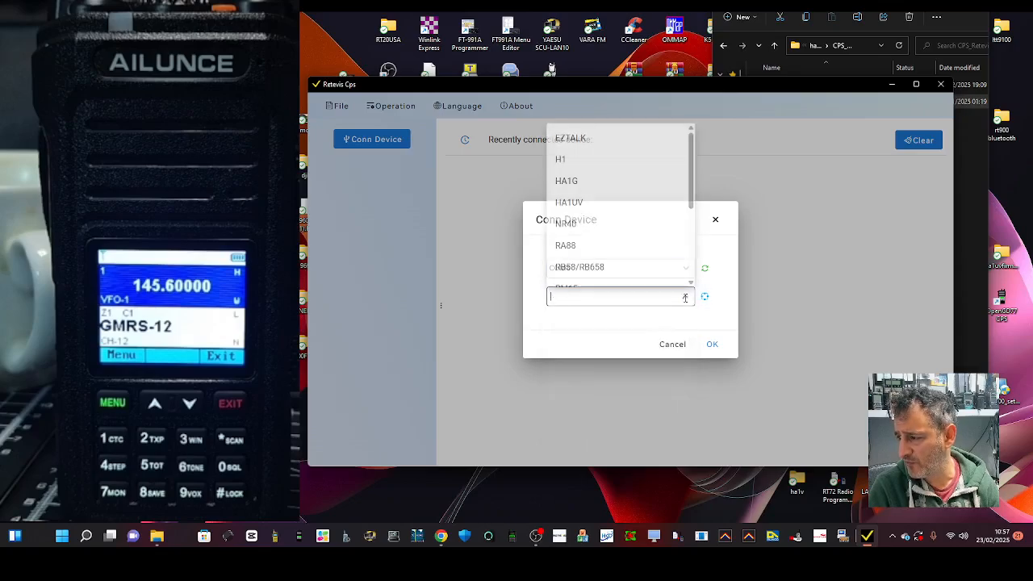
{"action": "left_click", "coordinate": [574, 203]}
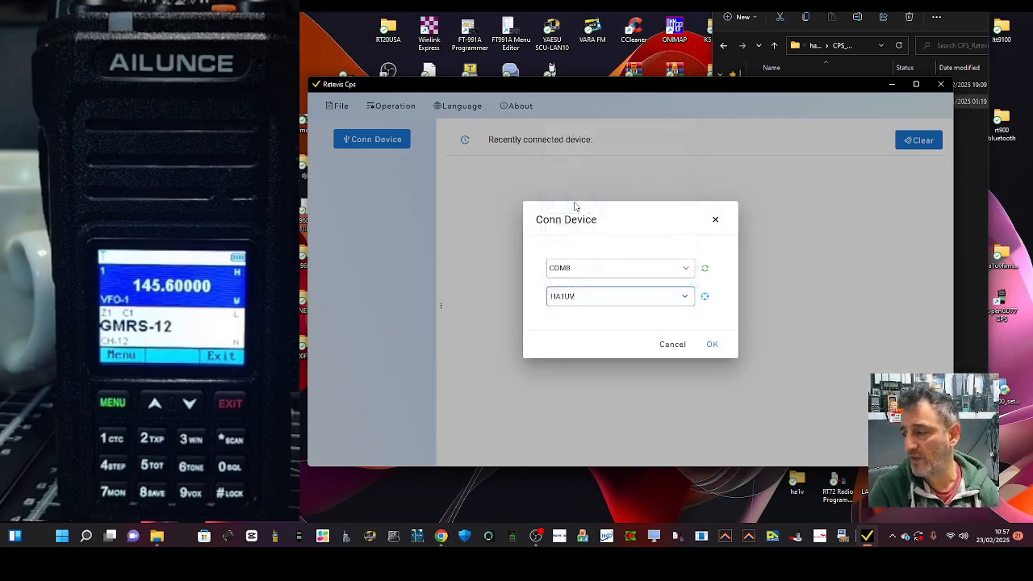
{"action": "left_click", "coordinate": [712, 344]}
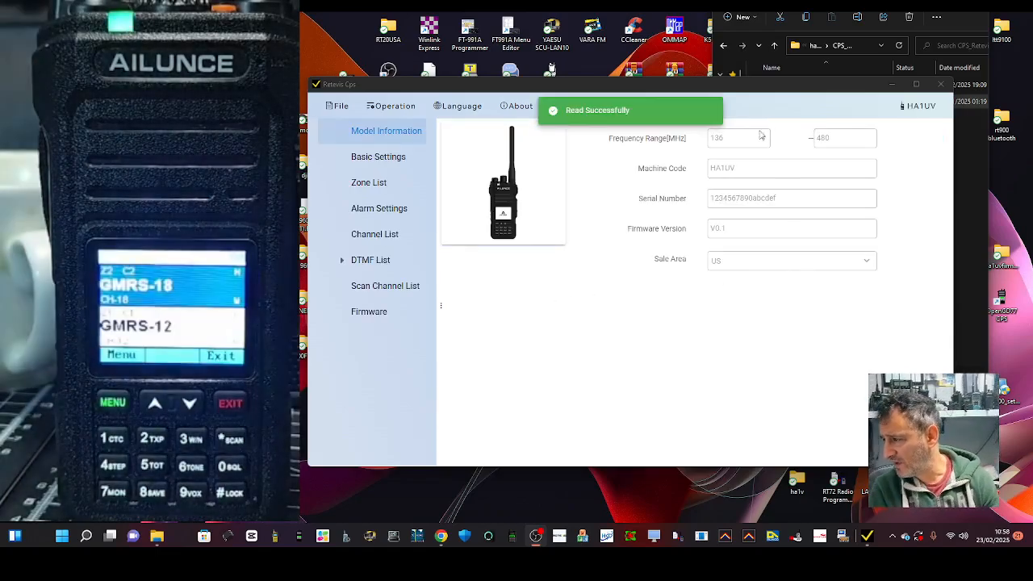
Review the radio's basic settings and look through the channel list for the existing entries and the first unused channel.
{"action": "left_click", "coordinate": [376, 163]}
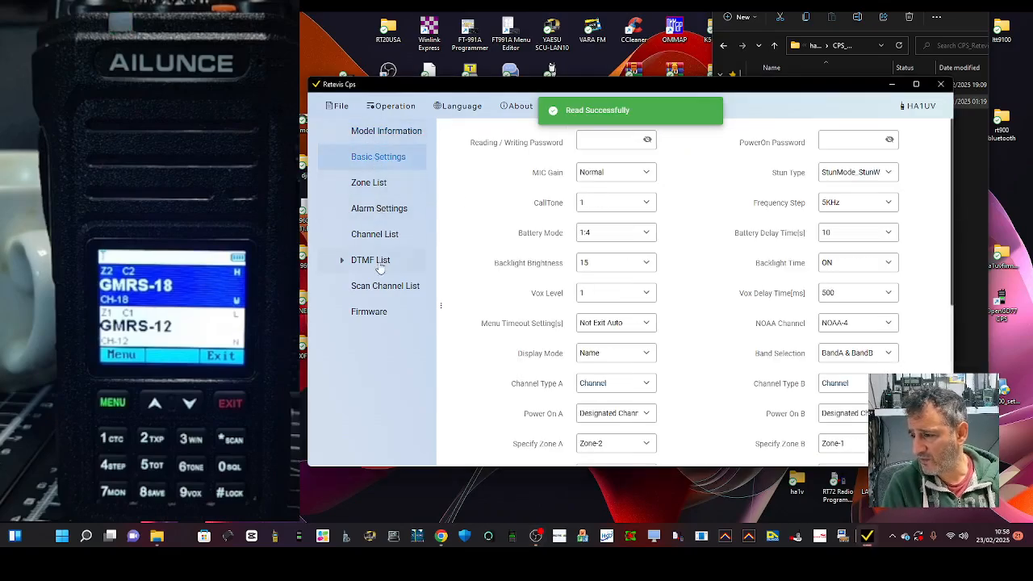
{"action": "left_click", "coordinate": [373, 236]}
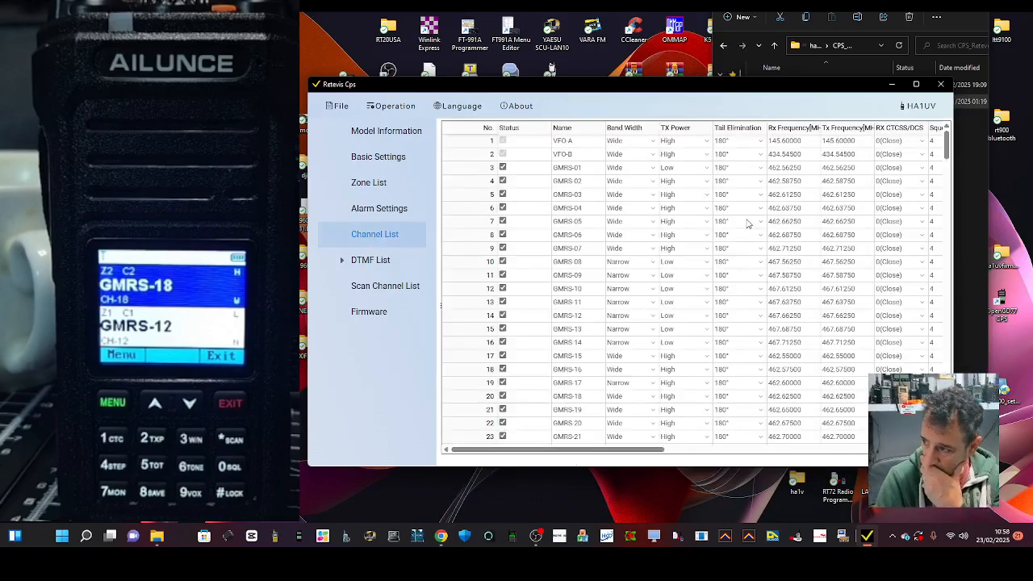
{"action": "scroll", "coordinate": [776, 235], "scroll_direction": "down", "scroll_amount": 1}
{"action": "scroll", "coordinate": [775, 235], "scroll_direction": "down", "scroll_amount": 5}
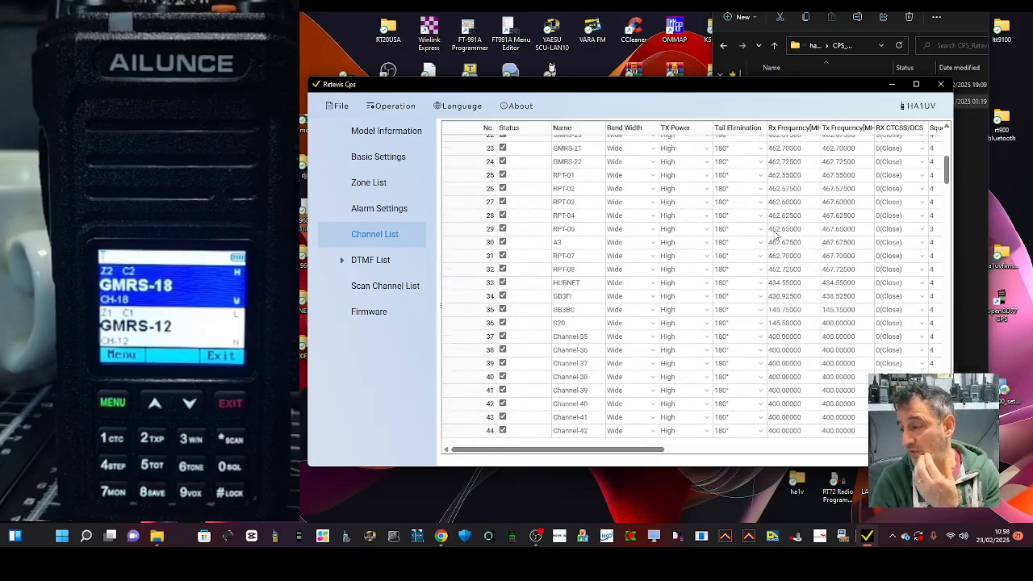
{"action": "scroll", "coordinate": [775, 236], "scroll_direction": "up", "scroll_amount": 6}
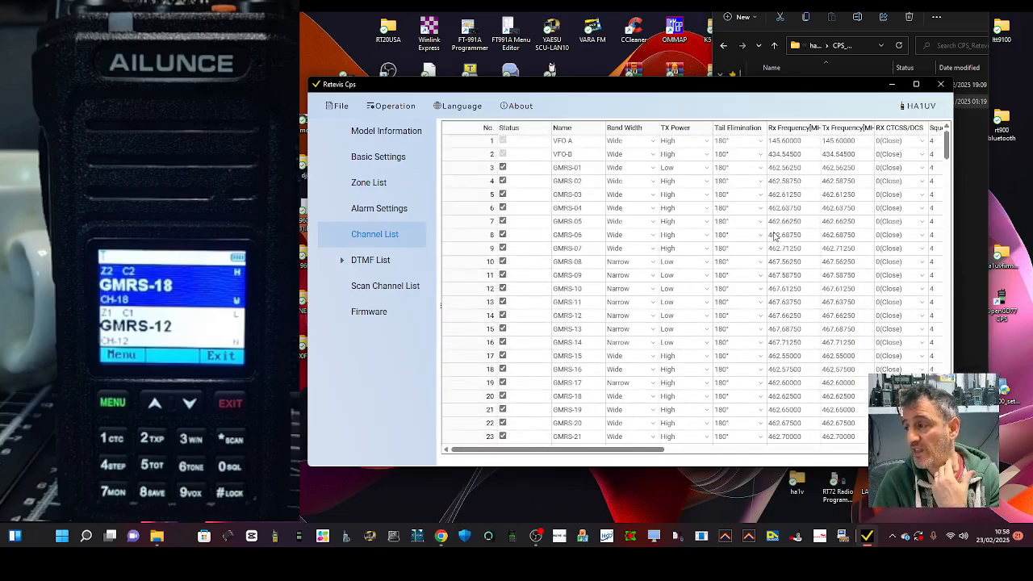
{"action": "scroll", "coordinate": [773, 235], "scroll_direction": "down", "scroll_amount": 4}
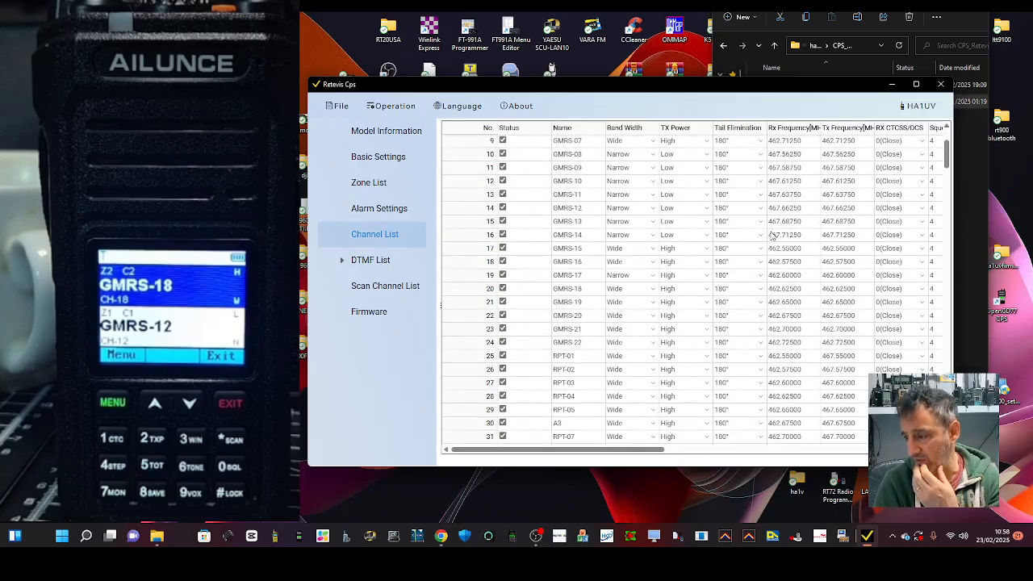
{"action": "scroll", "coordinate": [772, 235], "scroll_direction": "down", "scroll_amount": 3}
{"action": "scroll", "coordinate": [699, 205], "scroll_direction": "up", "scroll_amount": 3}
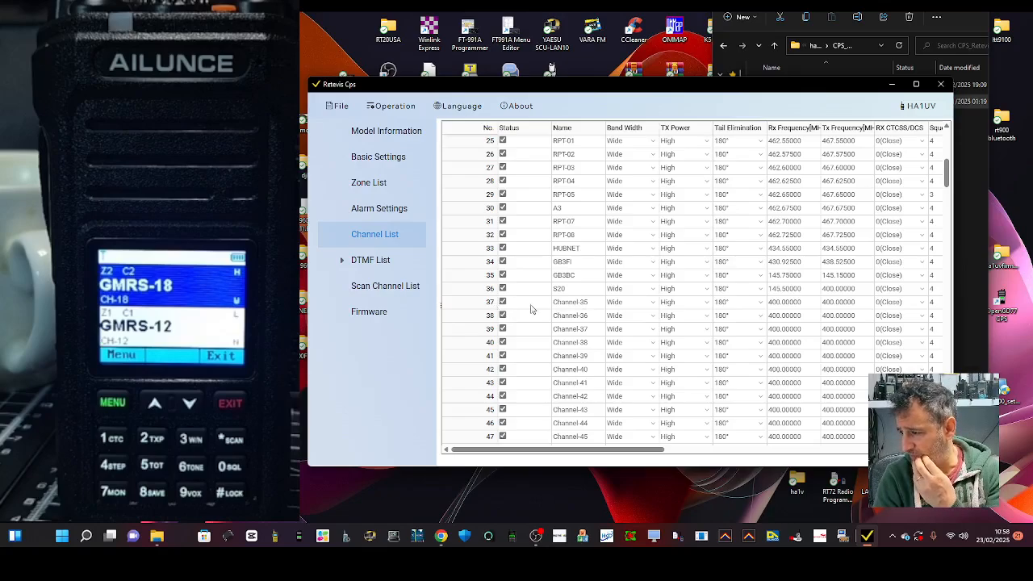
Rename the channel in row 37 of the channel list as GB3BC.
{"action": "double_click", "coordinate": [568, 304]}
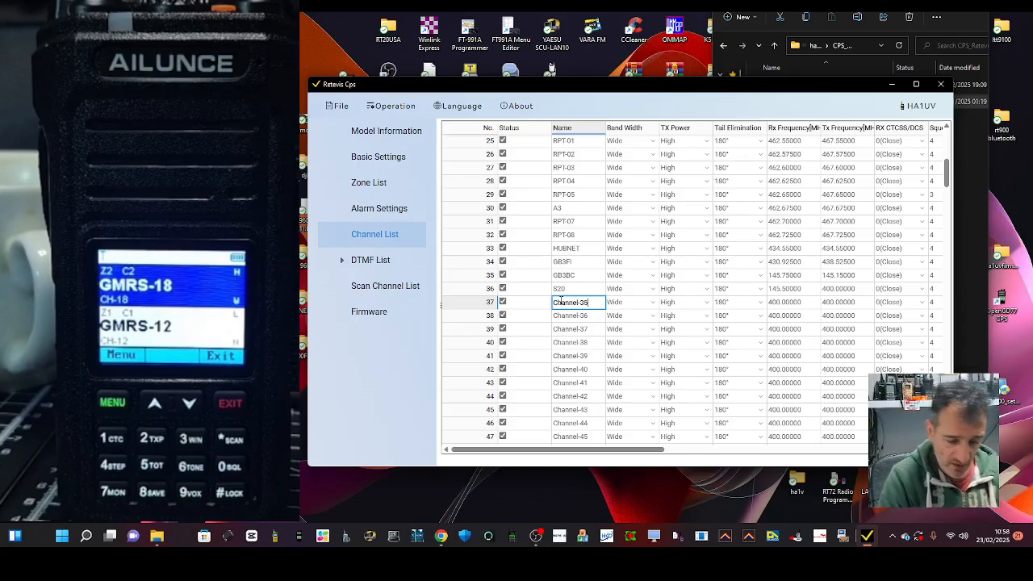
{"action": "key", "text": "BackSpace"}
{"action": "key", "text": "BackSpace"}
{"action": "key", "text": "BackSpace"}
{"action": "key", "text": "BackSpace"}
{"action": "key", "text": "BackSpace"}
{"action": "key", "text": "BackSpace"}
{"action": "key", "text": "BackSpace"}
{"action": "key", "text": "BackSpace"}
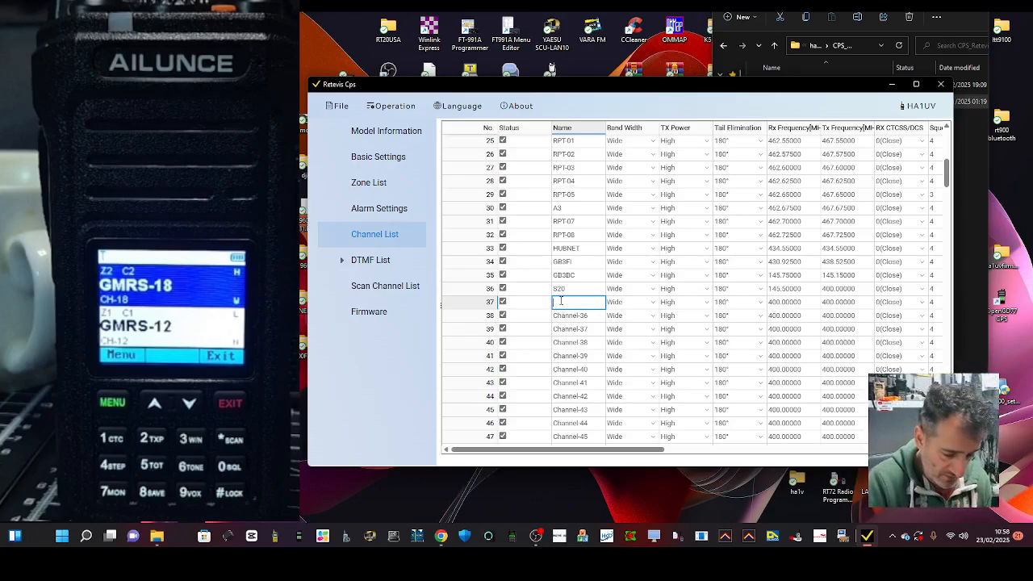
{"action": "type", "text": "GB3B"}
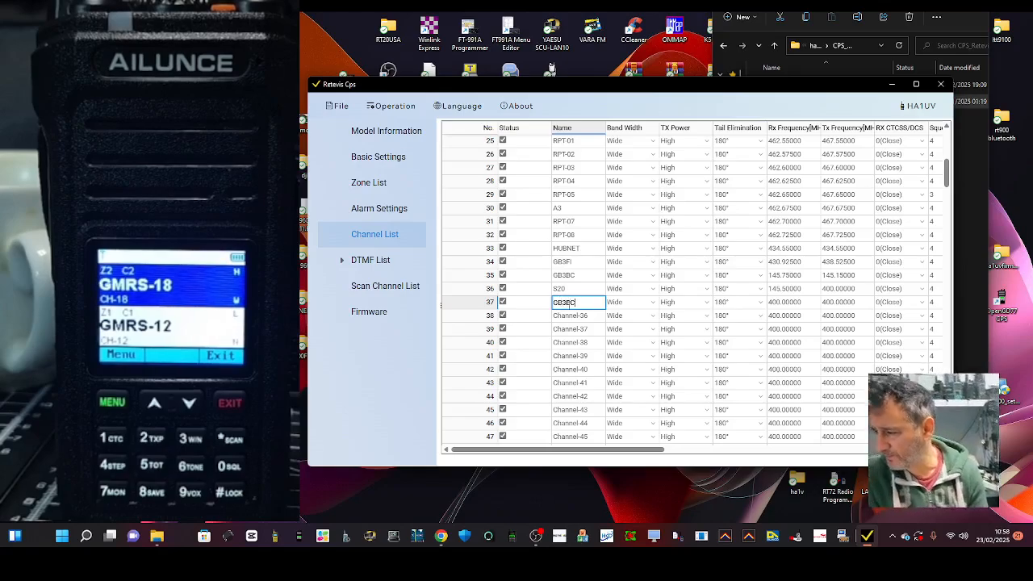
{"action": "type", "text": "C"}
Set the Rx frequency of the row 37 channel to 145.750 MHz.
{"action": "left_click", "coordinate": [784, 307]}
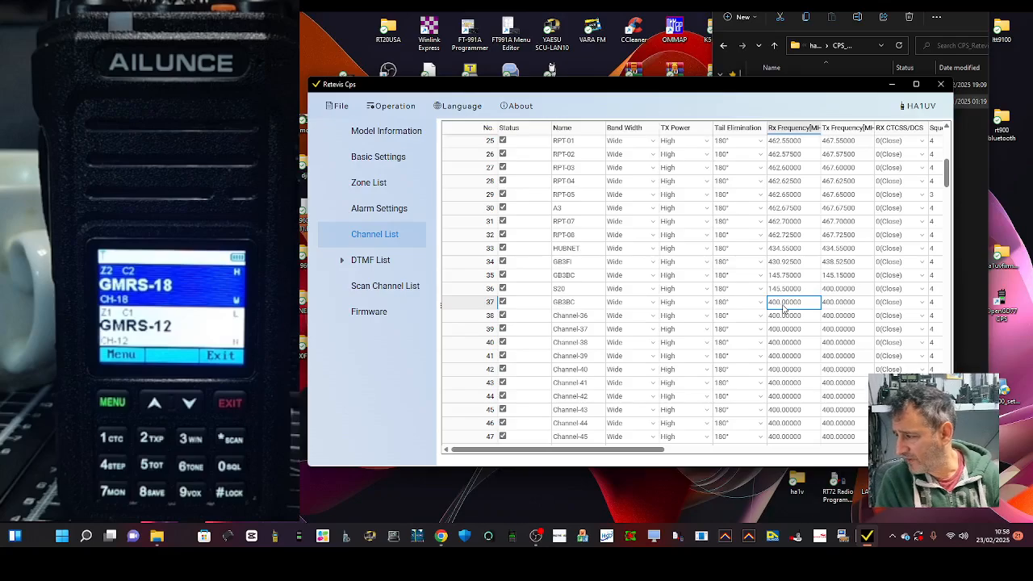
{"action": "double_click", "coordinate": [783, 307]}
{"action": "key", "text": "BackSpace"}
{"action": "key", "text": "BackSpace"}
{"action": "key", "text": "BackSpace"}
{"action": "key", "text": "BackSpace"}
{"action": "key", "text": "BackSpace"}
{"action": "key", "text": "BackSpace"}
{"action": "type", "text": "145"}
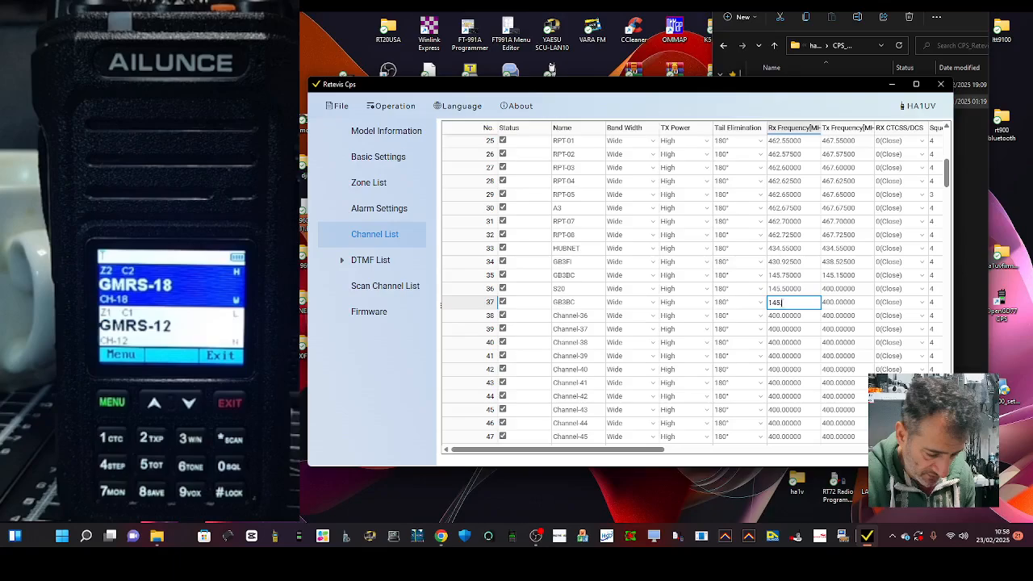
{"action": "type", "text": ".750"}
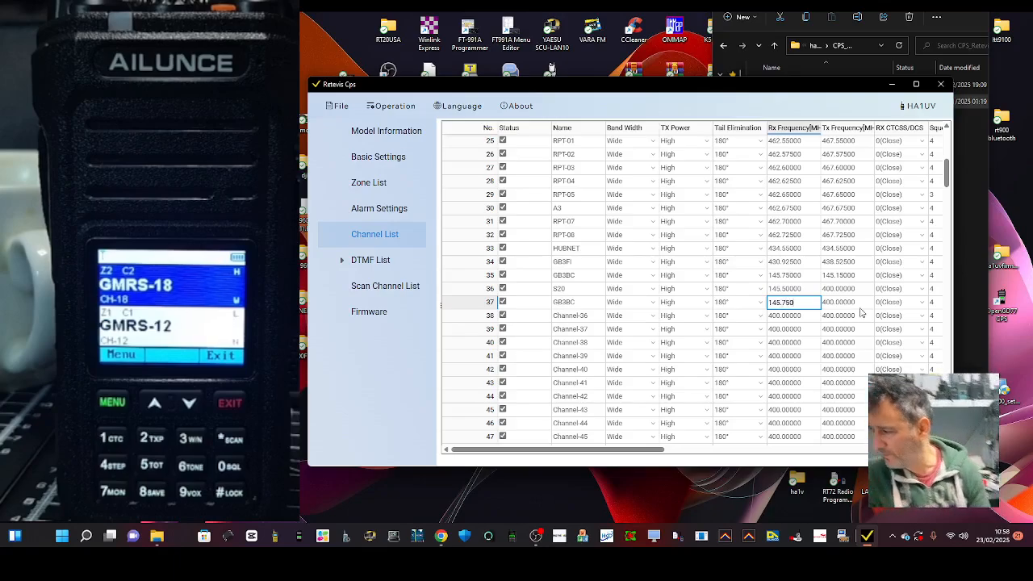
Set the Tx frequency of the row 37 channel to 145.150 MHz.
{"action": "double_click", "coordinate": [857, 304]}
{"action": "key", "text": "BackSpace"}
{"action": "key", "text": "BackSpace"}
{"action": "key", "text": "BackSpace"}
{"action": "key", "text": "BackSpace"}
{"action": "key", "text": "BackSpace"}
{"action": "key", "text": "BackSpace"}
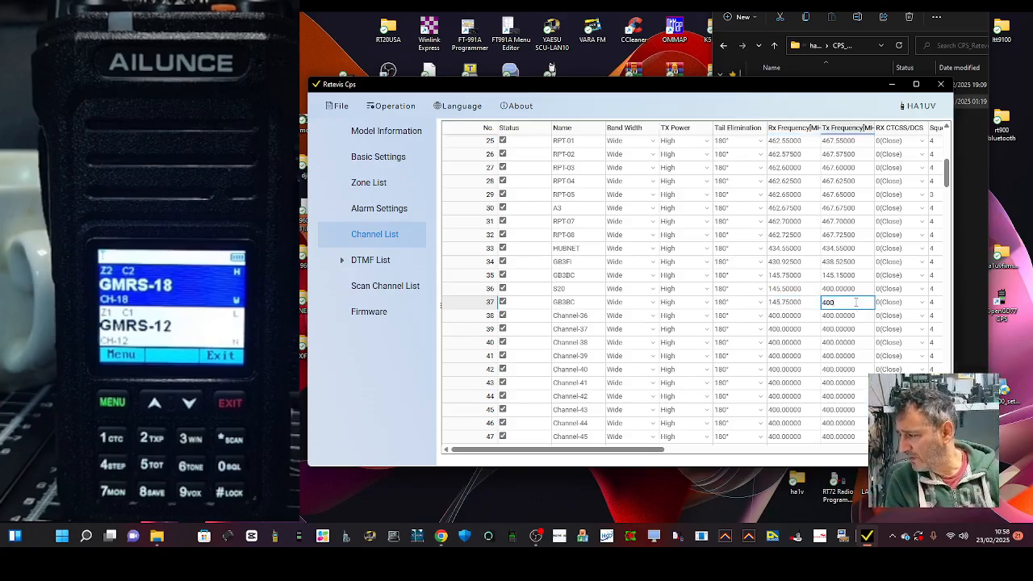
{"action": "key", "text": "BackSpace"}
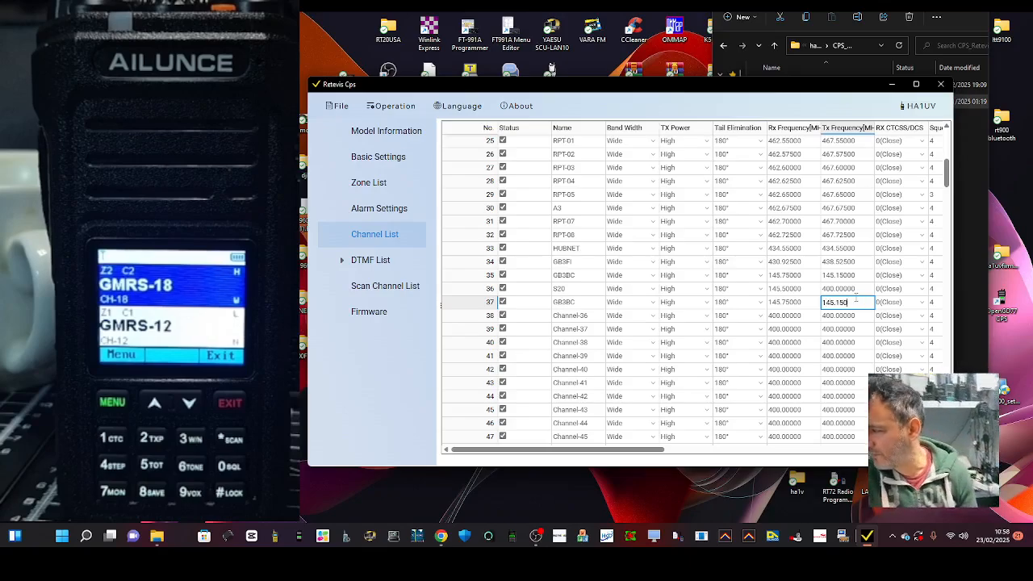
Set the TX CTCSS/DCS of the GB3BC channel in row 37 to 11(94.8).
{"action": "left_click_drag", "start_coordinate": [825, 91], "coordinate": [821, 51]}
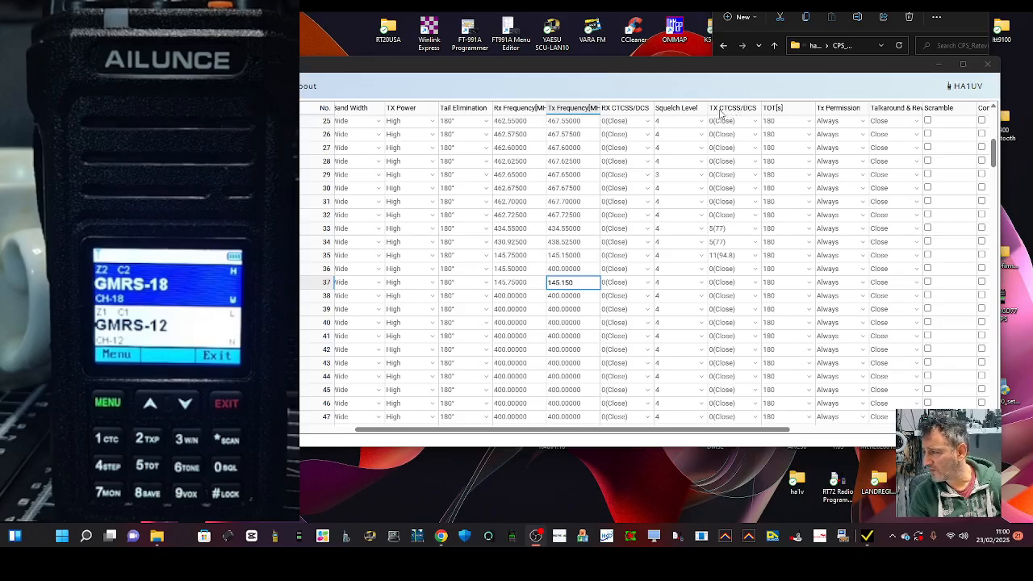
{"action": "left_click", "coordinate": [750, 284]}
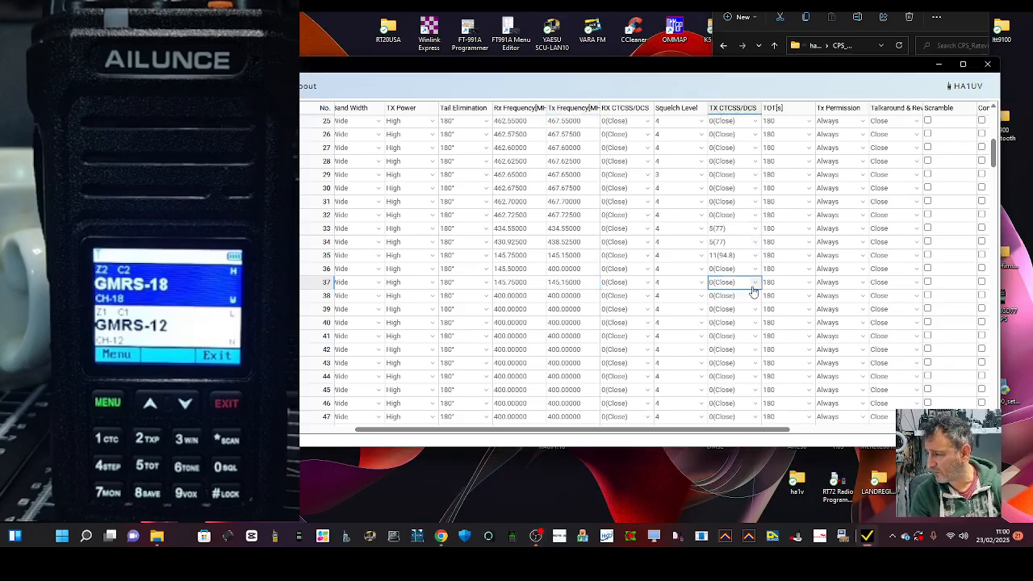
{"action": "left_click", "coordinate": [754, 283]}
{"action": "scroll", "coordinate": [742, 323], "scroll_direction": "down", "scroll_amount": 3}
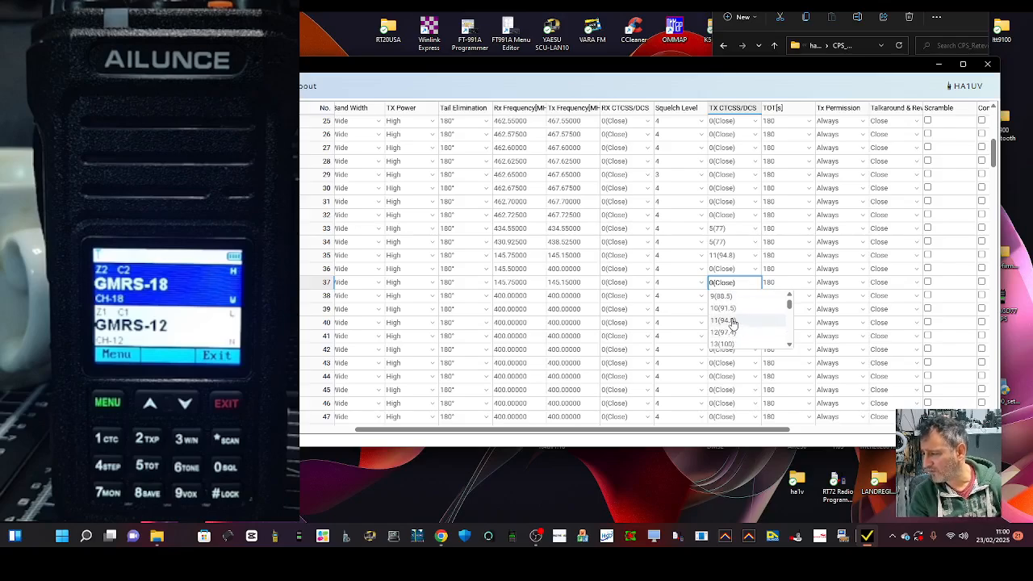
{"action": "left_click", "coordinate": [731, 320]}
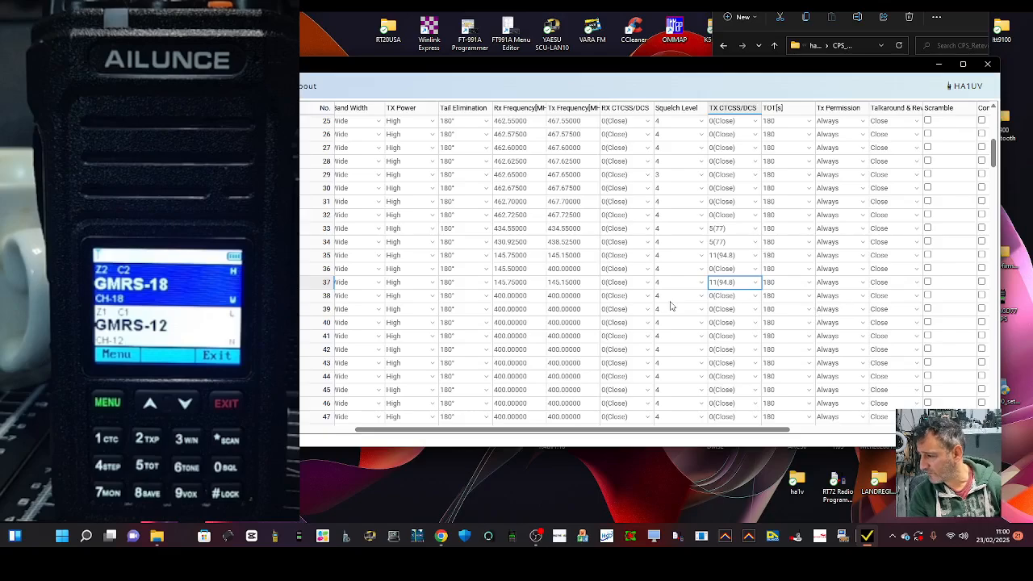
Review the radio's basic settings, checking the choices offered for Channel Type A and Specify Channel A.
{"action": "left_click_drag", "start_coordinate": [467, 69], "coordinate": [493, 71]}
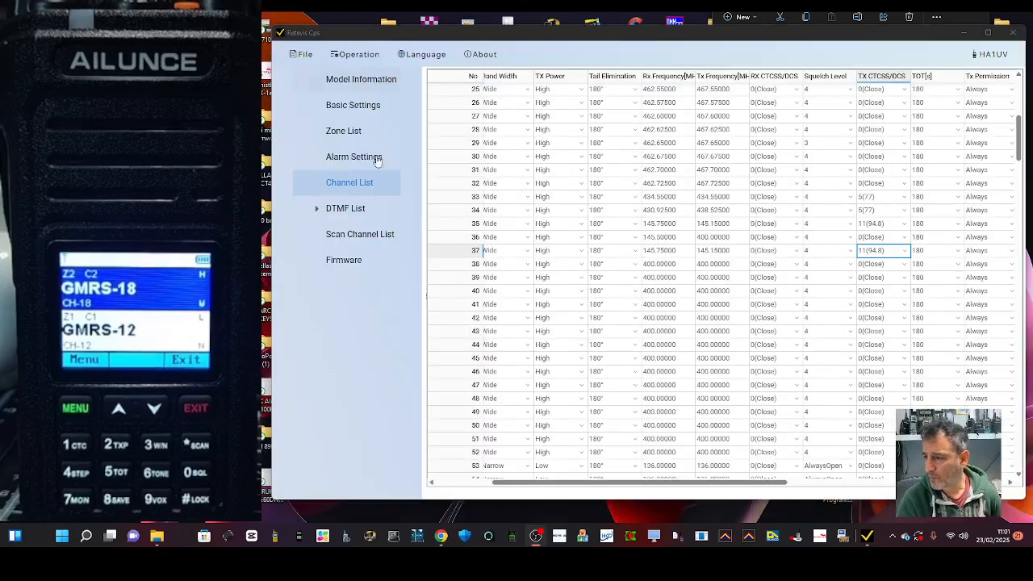
{"action": "left_click", "coordinate": [357, 109]}
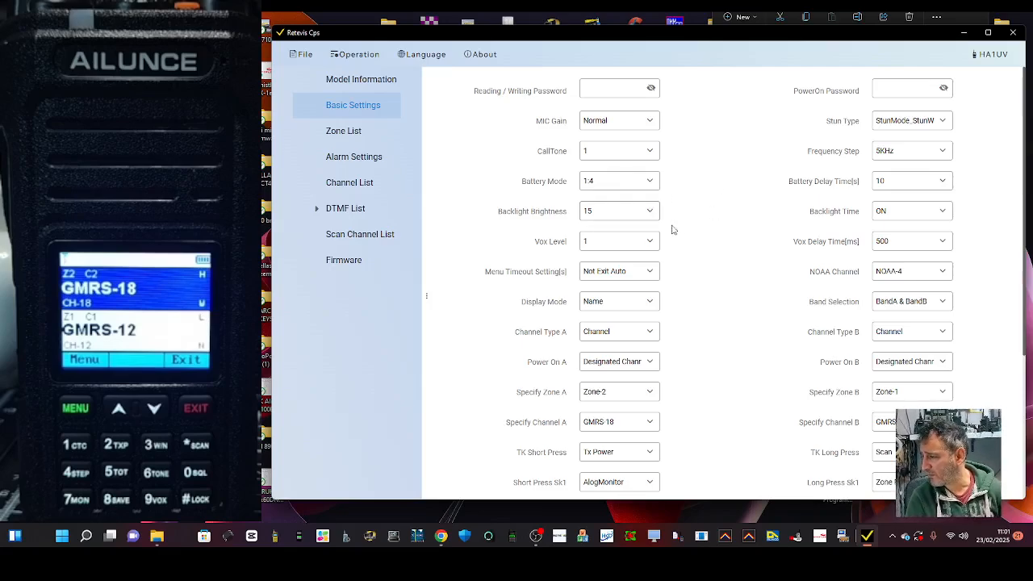
{"action": "scroll", "coordinate": [731, 237], "scroll_direction": "down", "scroll_amount": 3}
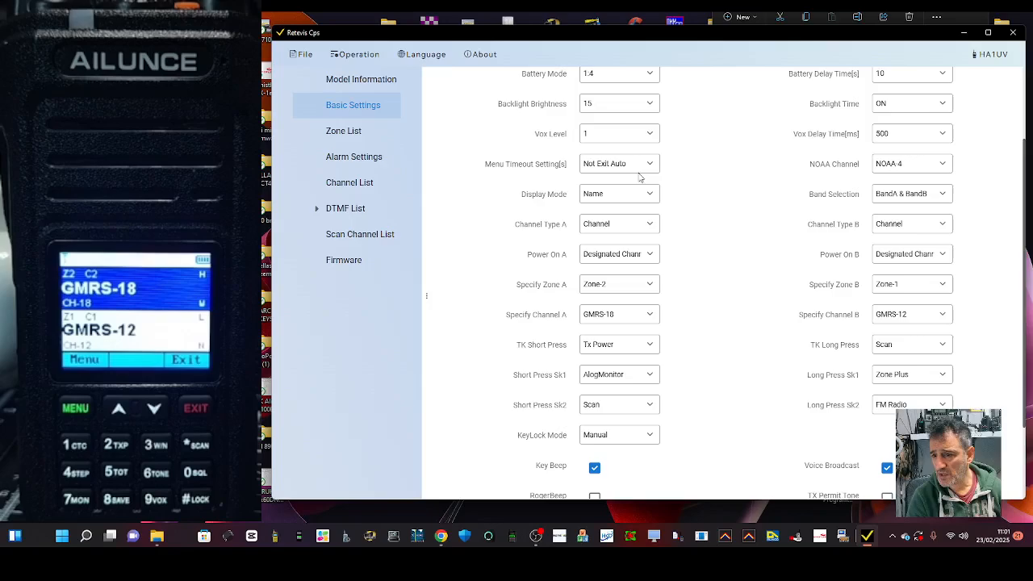
{"action": "left_click", "coordinate": [649, 225]}
{"action": "left_click", "coordinate": [648, 225]}
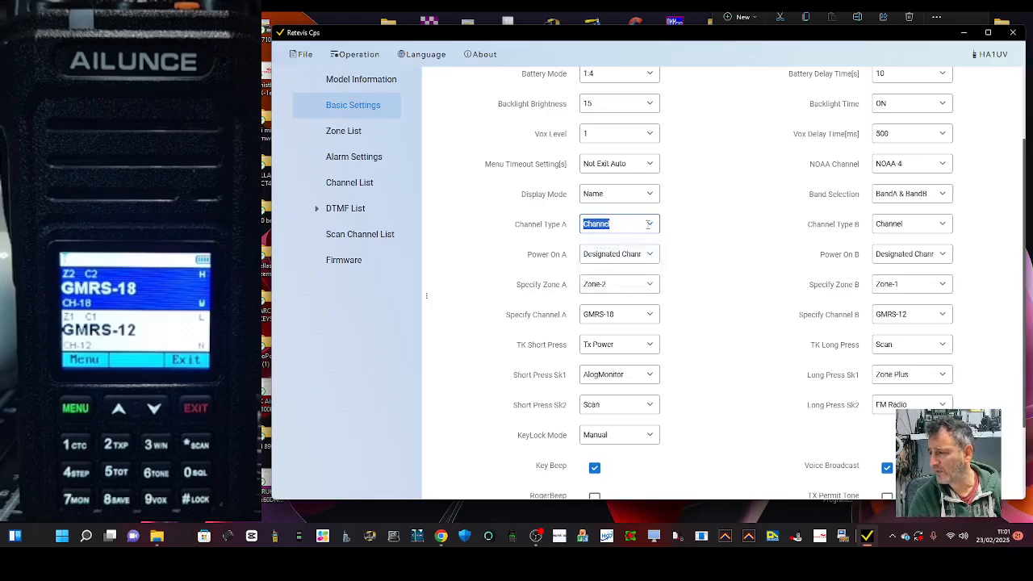
{"action": "scroll", "coordinate": [698, 215], "scroll_direction": "down", "scroll_amount": 1}
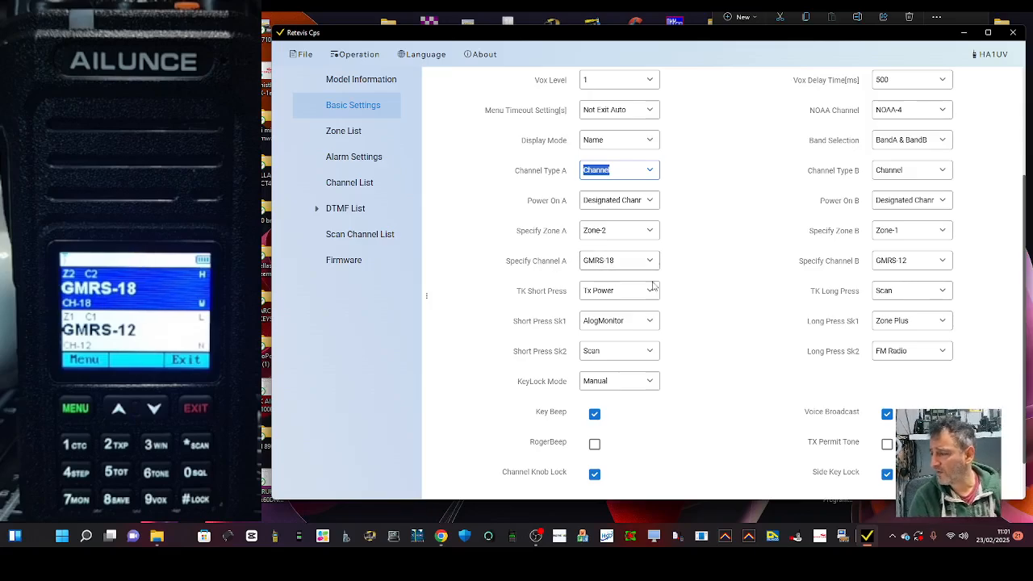
{"action": "left_click", "coordinate": [650, 260]}
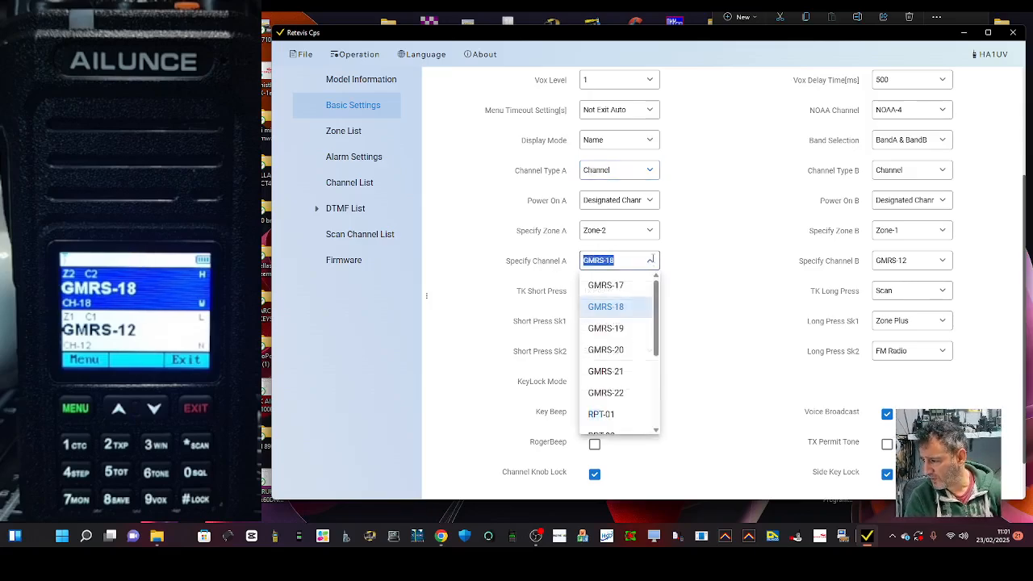
{"action": "mouse_move", "coordinate": [659, 326]}
{"action": "left_mouse_down"}
{"action": "mouse_move", "coordinate": [660, 406]}
{"action": "mouse_move", "coordinate": [659, 310]}
{"action": "left_mouse_up"}
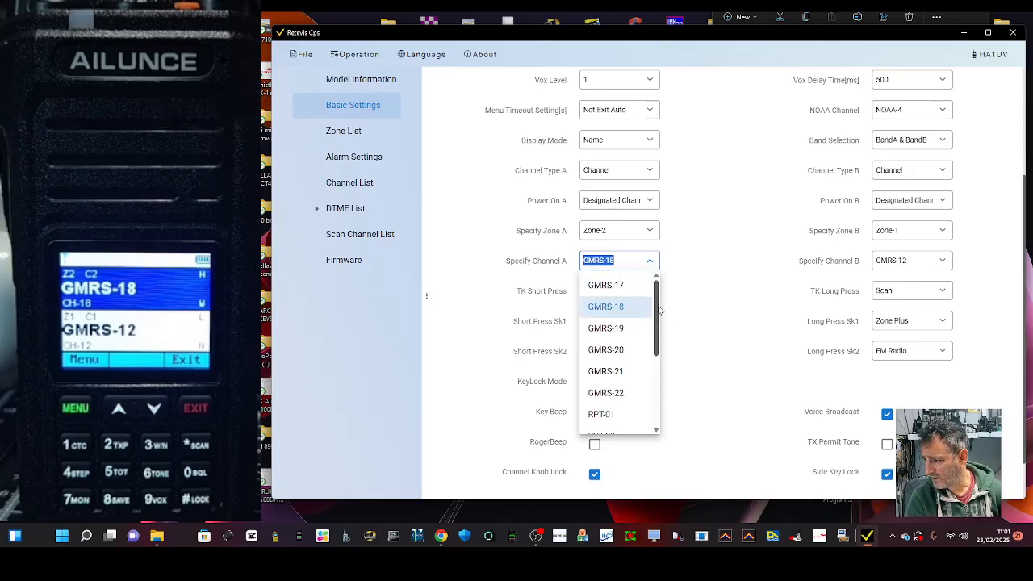
{"action": "left_click", "coordinate": [704, 267]}
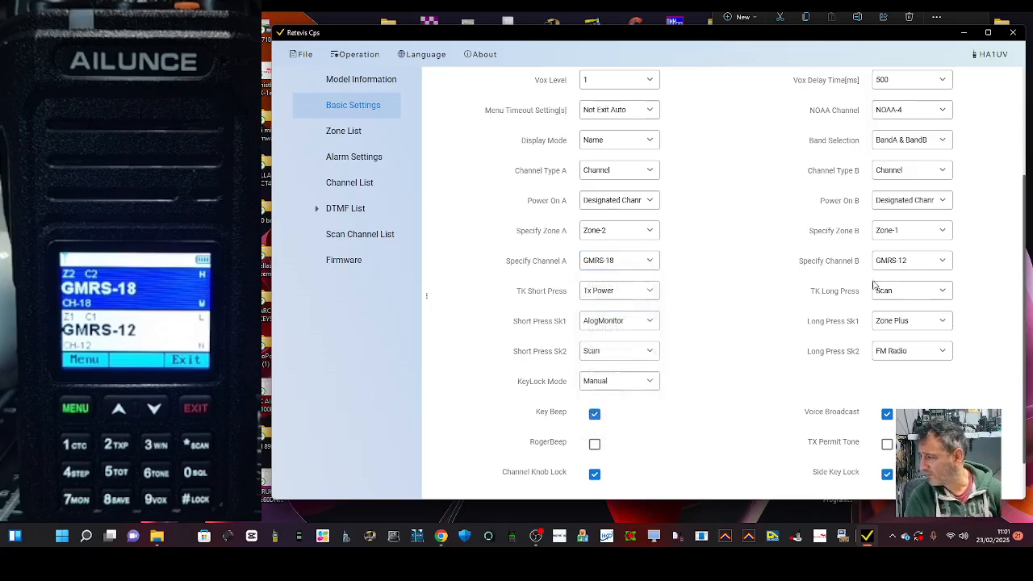
In the basic settings, set Specify Zone A to All Channel and Specify Channel A to Channel-37.
{"action": "left_click", "coordinate": [650, 230]}
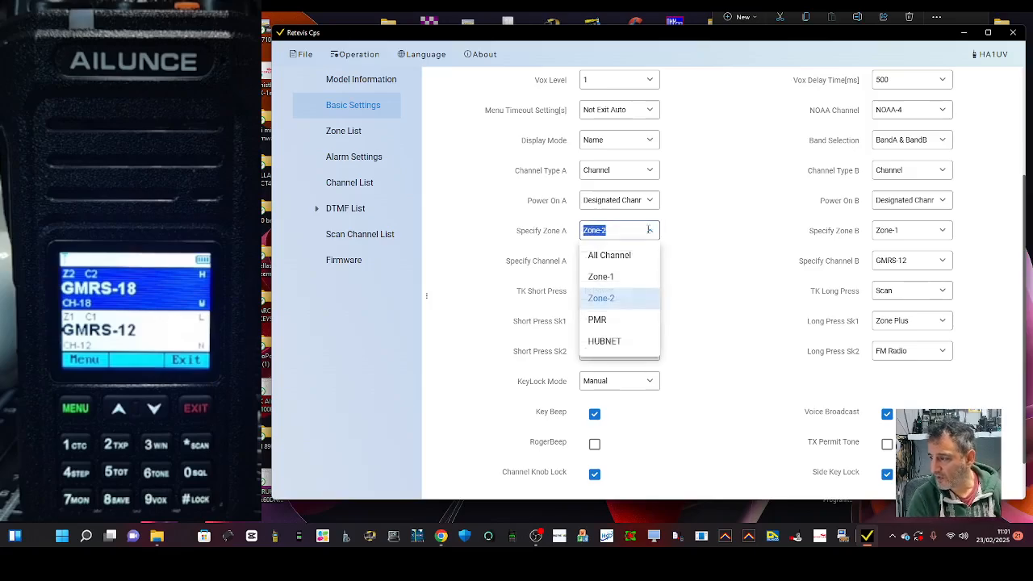
{"action": "left_click", "coordinate": [622, 255]}
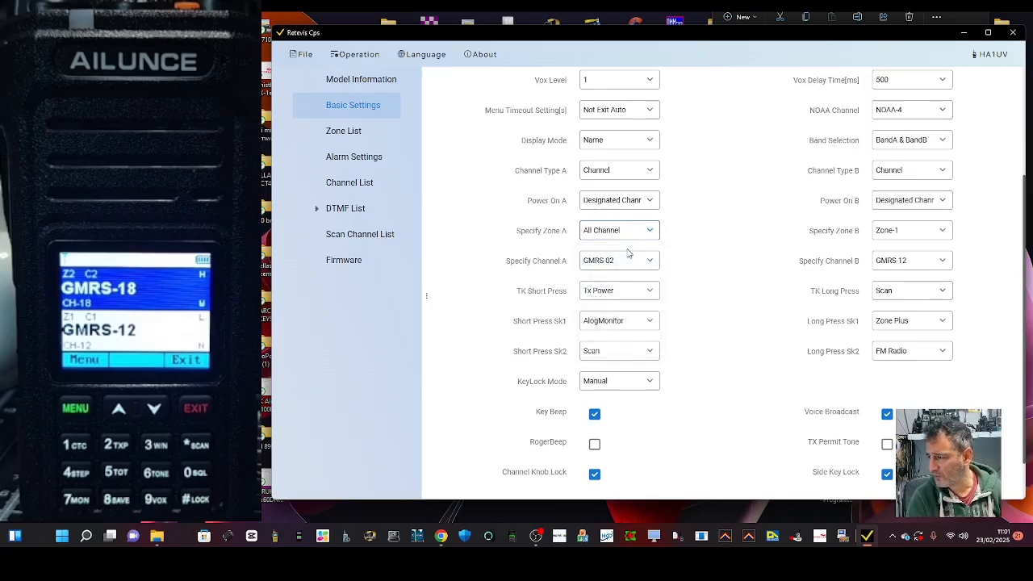
{"action": "left_click", "coordinate": [654, 260]}
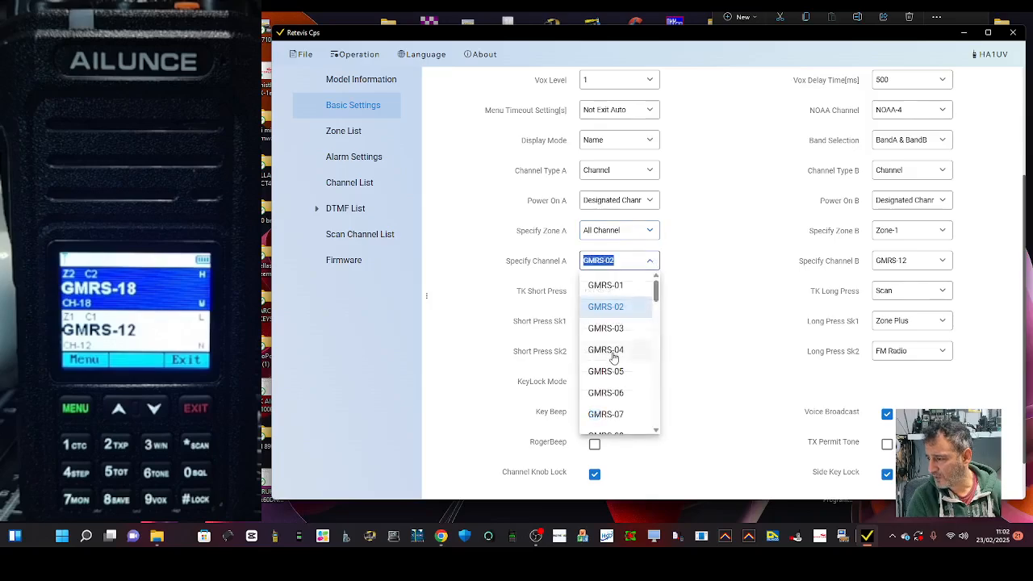
{"action": "scroll", "coordinate": [610, 352], "scroll_direction": "down", "scroll_amount": 6}
{"action": "scroll", "coordinate": [616, 356], "scroll_direction": "down", "scroll_amount": 15}
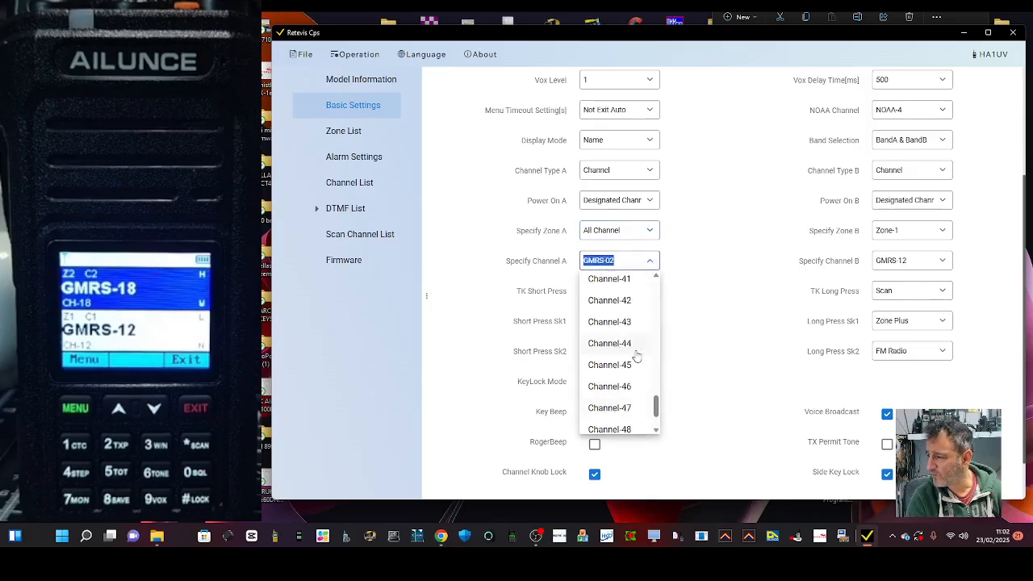
{"action": "scroll", "coordinate": [634, 356], "scroll_direction": "up", "scroll_amount": 5}
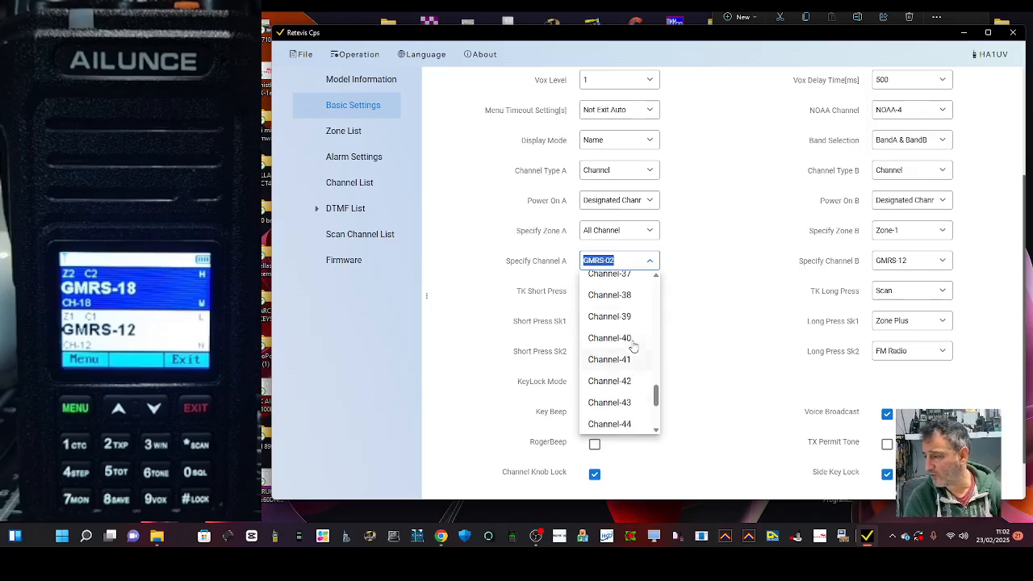
{"action": "left_click", "coordinate": [610, 300]}
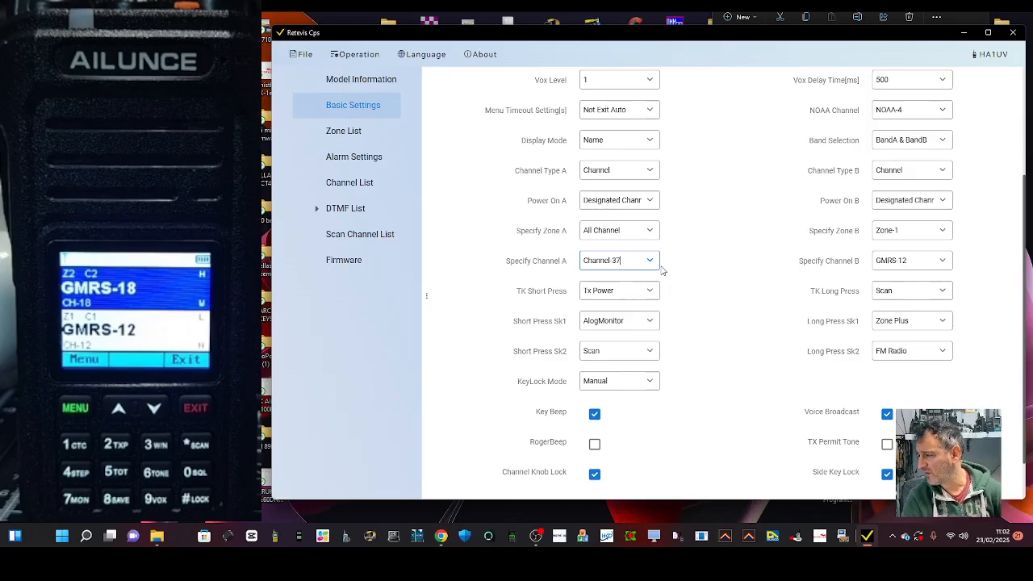
{"action": "scroll", "coordinate": [710, 267], "scroll_direction": "down", "scroll_amount": 2}
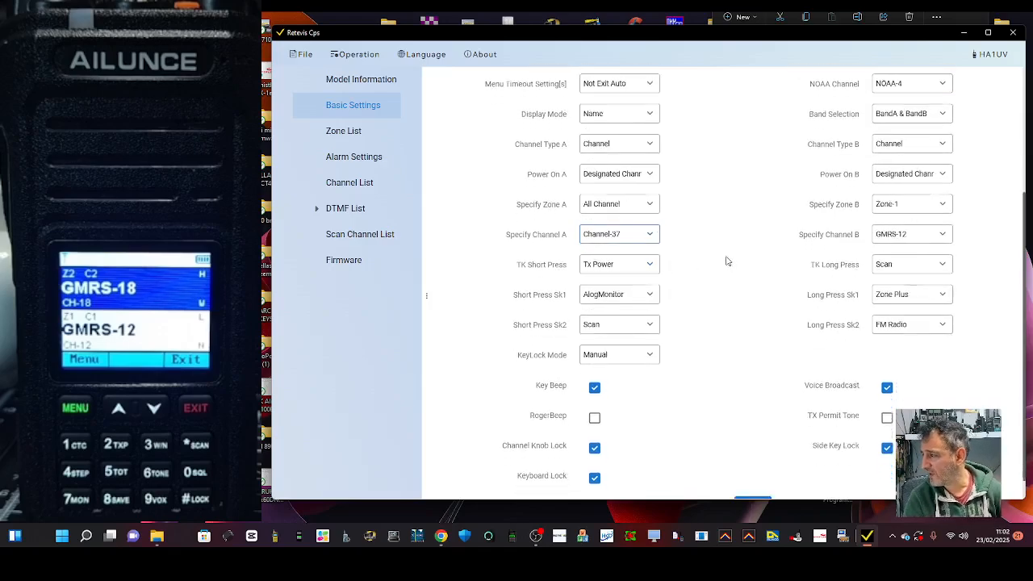
Look over the zone list, alarm settings, channel list, DTMF entries, firmware page and model information.
{"action": "left_click", "coordinate": [352, 134]}
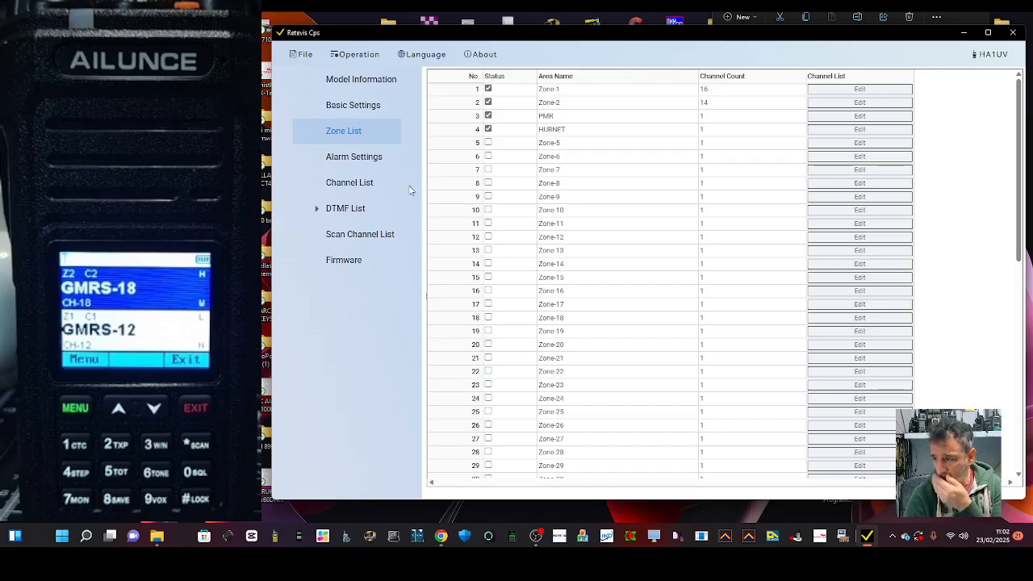
{"action": "left_click", "coordinate": [359, 163]}
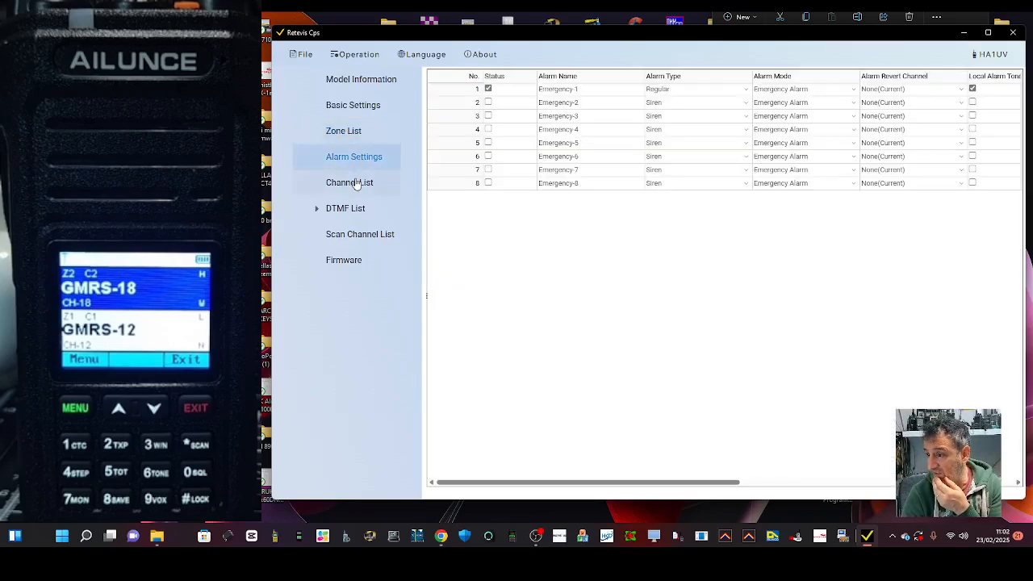
{"action": "left_click", "coordinate": [356, 184]}
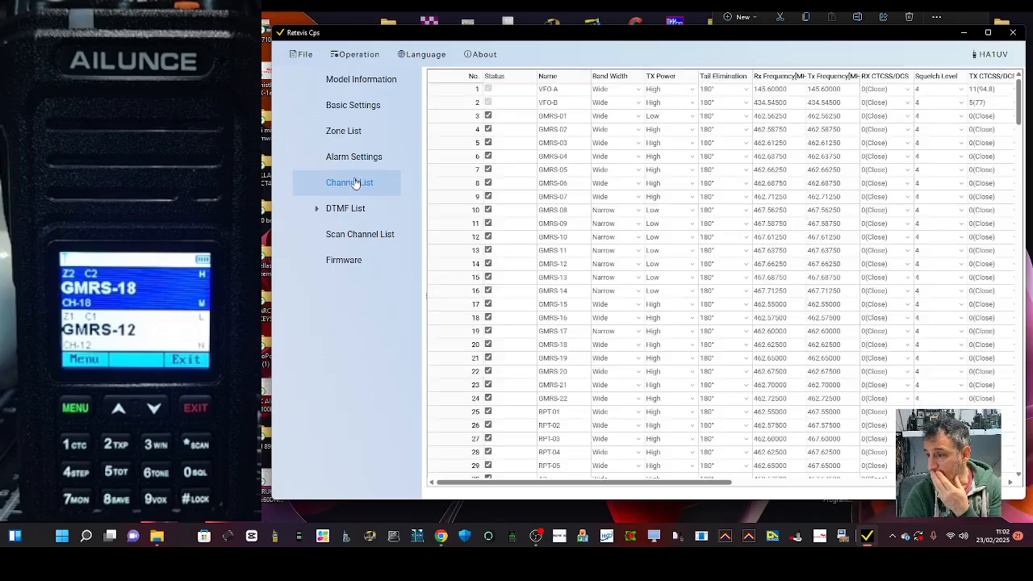
{"action": "scroll", "coordinate": [685, 239], "scroll_direction": "down", "scroll_amount": 6}
{"action": "scroll", "coordinate": [684, 239], "scroll_direction": "up", "scroll_amount": 5}
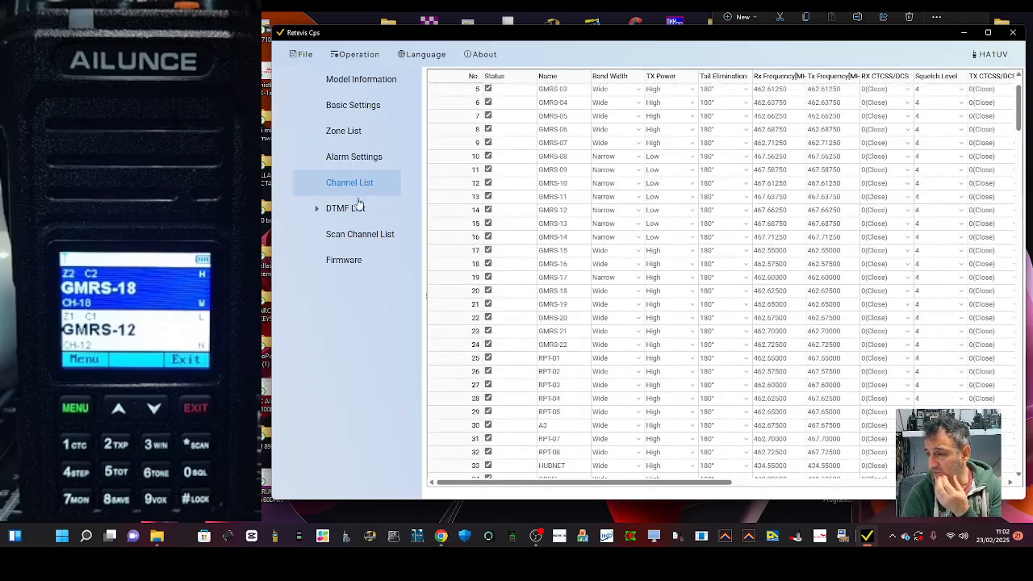
{"action": "left_click", "coordinate": [340, 213]}
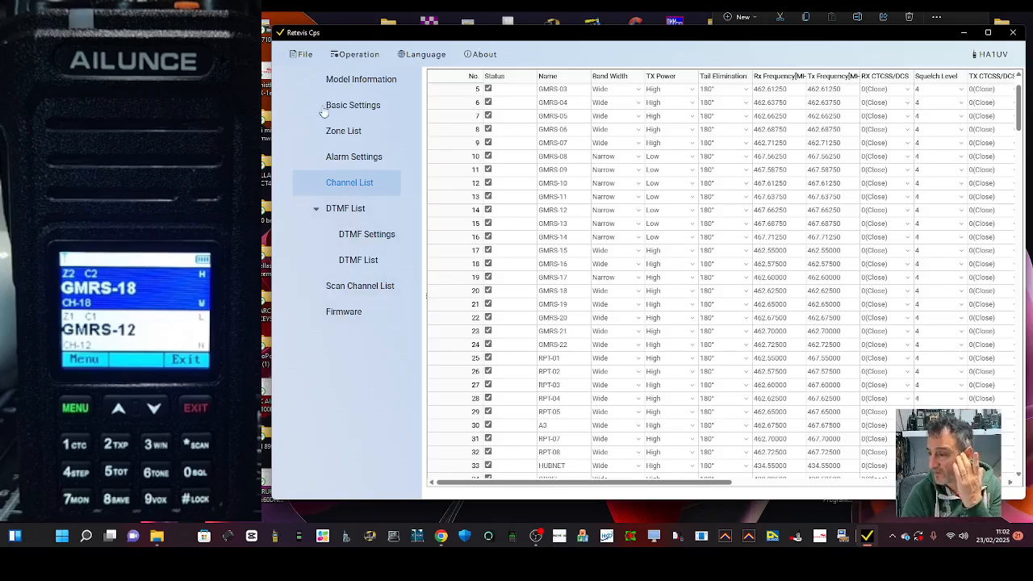
{"action": "left_click", "coordinate": [356, 312]}
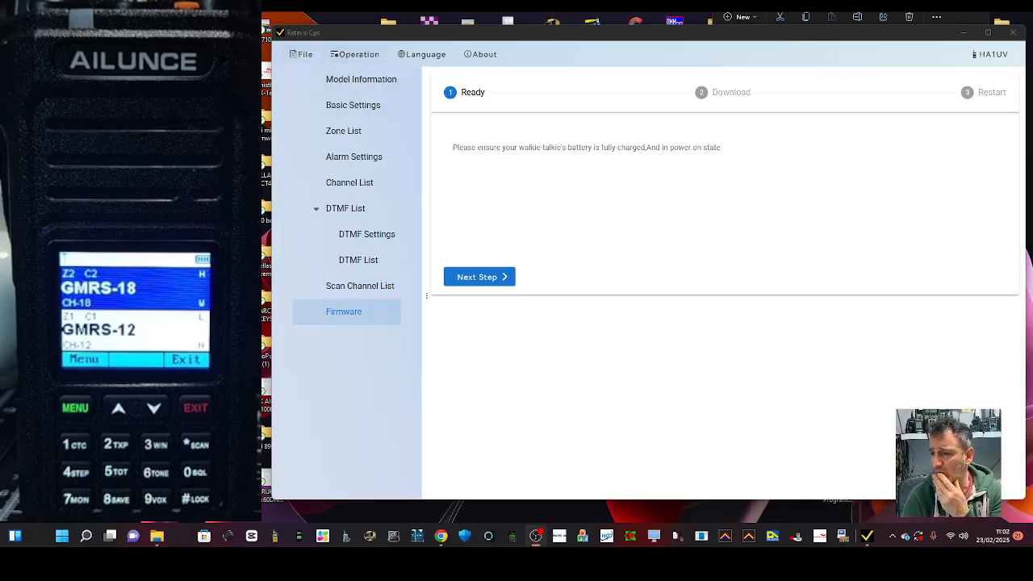
{"action": "left_click", "coordinate": [344, 81]}
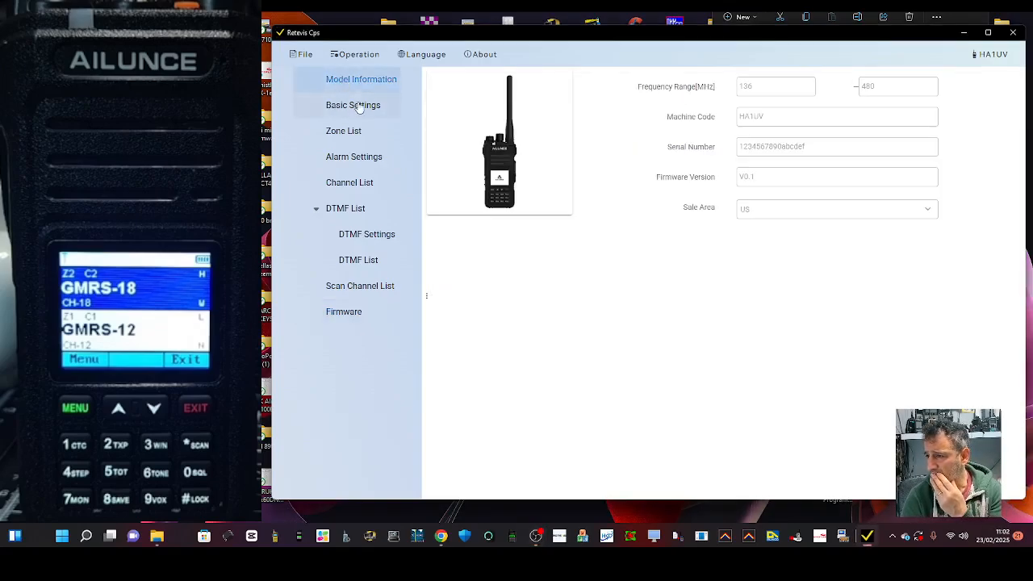
{"action": "left_click", "coordinate": [356, 105]}
{"action": "left_click", "coordinate": [348, 186]}
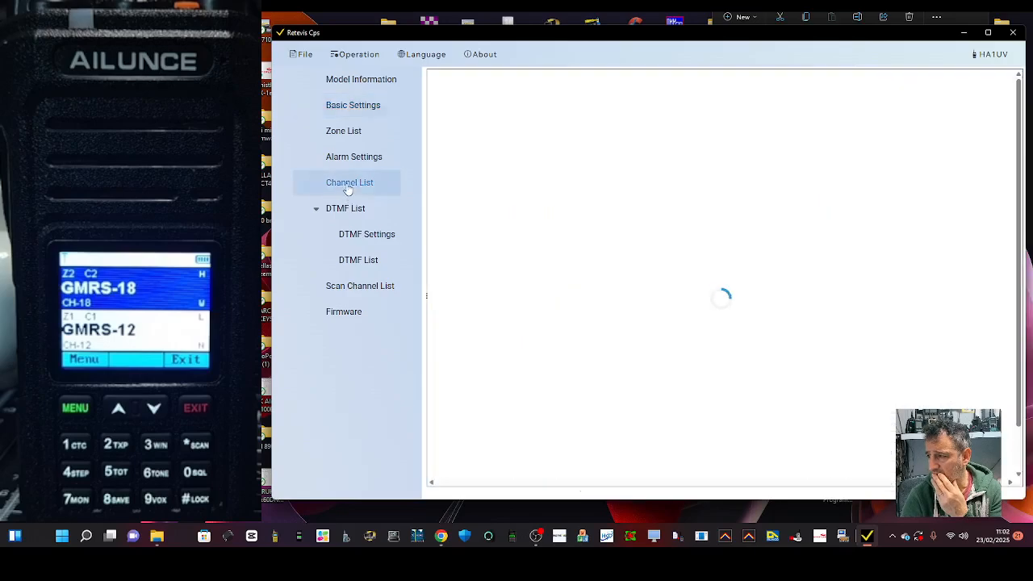
Write the programmed settings and channels to the radio, and dismiss the e-mail notification.
{"action": "left_click", "coordinate": [353, 57]}
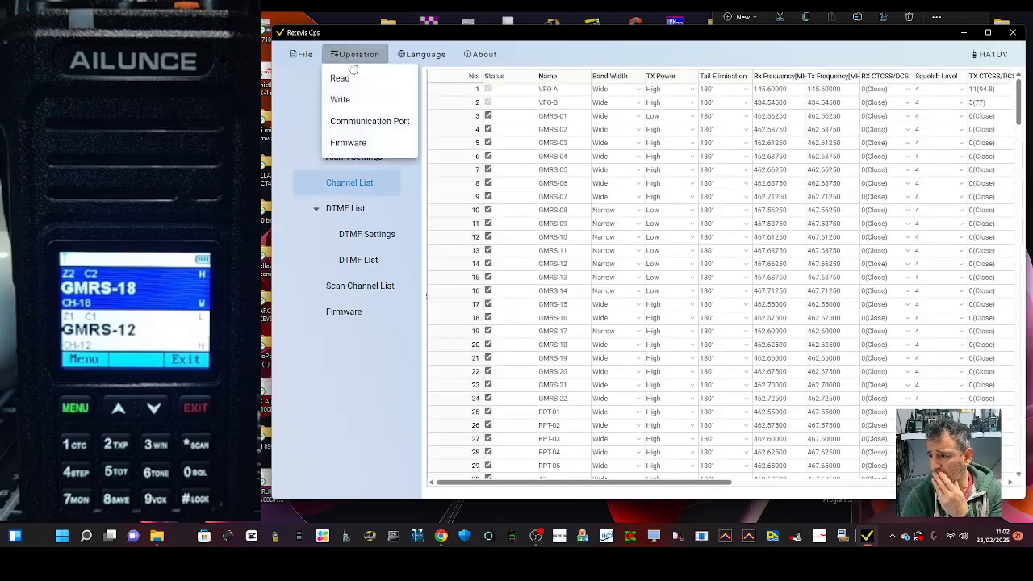
{"action": "left_click", "coordinate": [351, 100]}
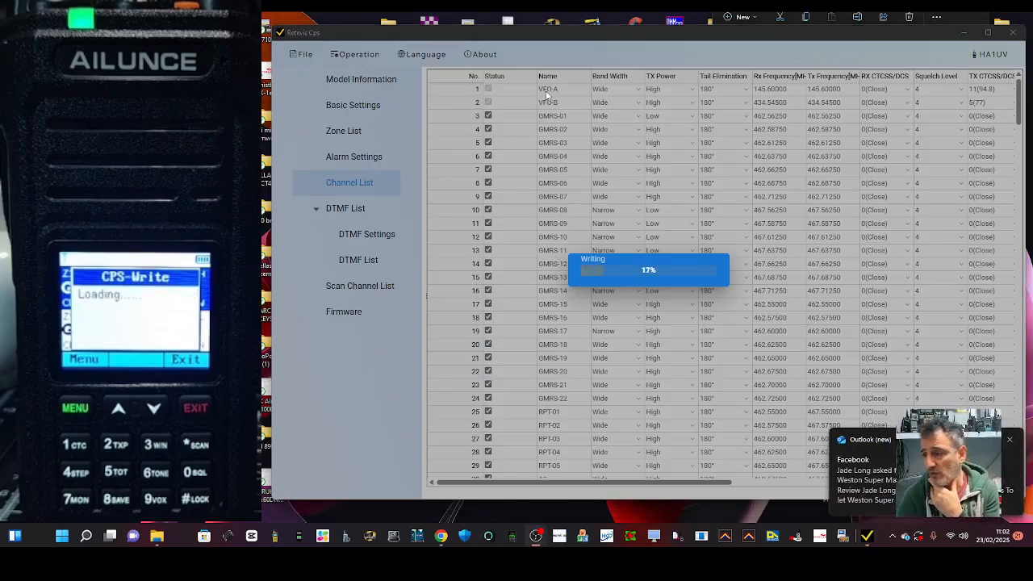
{"action": "left_click", "coordinate": [1010, 440]}
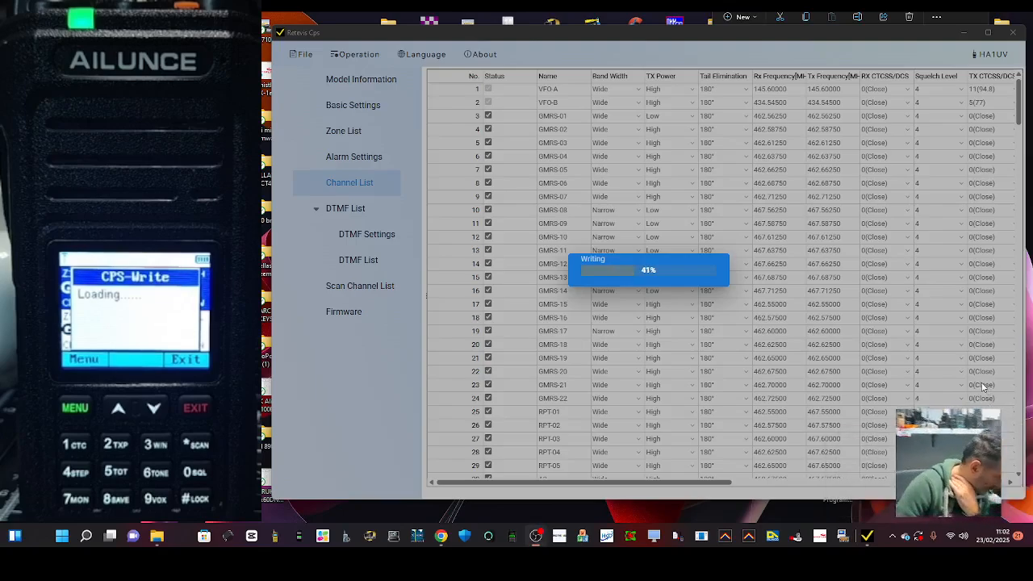